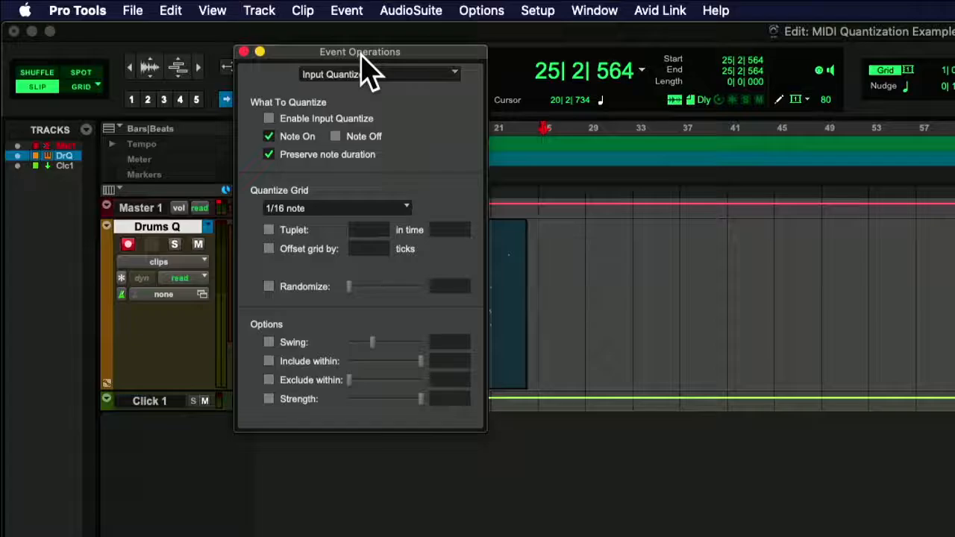
Check Enable Input Quantize, keep the grid at 1/16 note, and close the Input Quantize window
{"action": "left_click", "coordinate": [268, 120]}
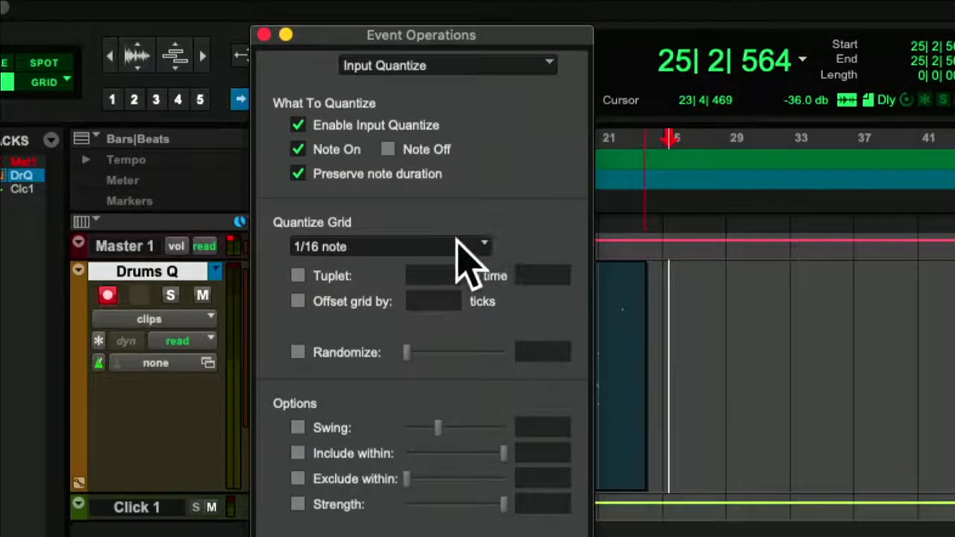
{"action": "left_click", "coordinate": [375, 248]}
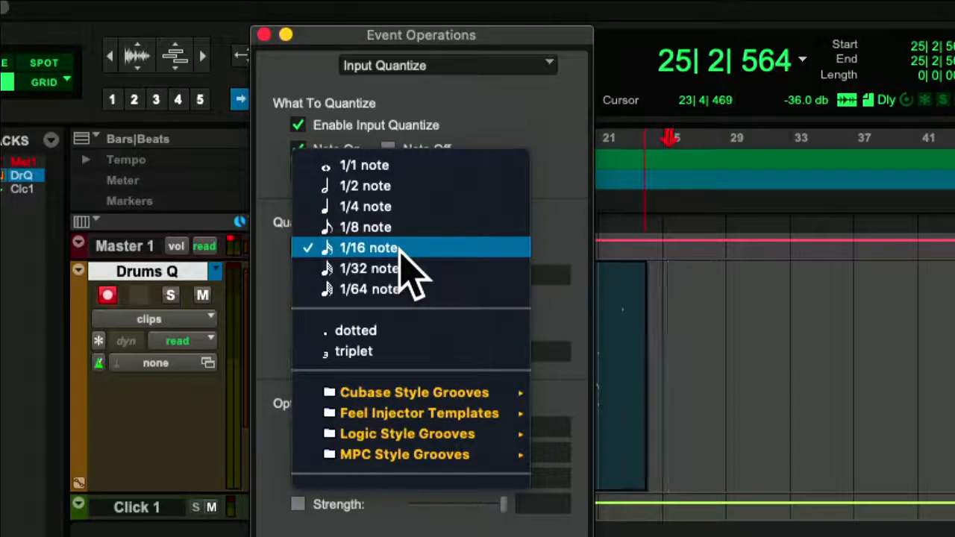
{"action": "left_click", "coordinate": [402, 250]}
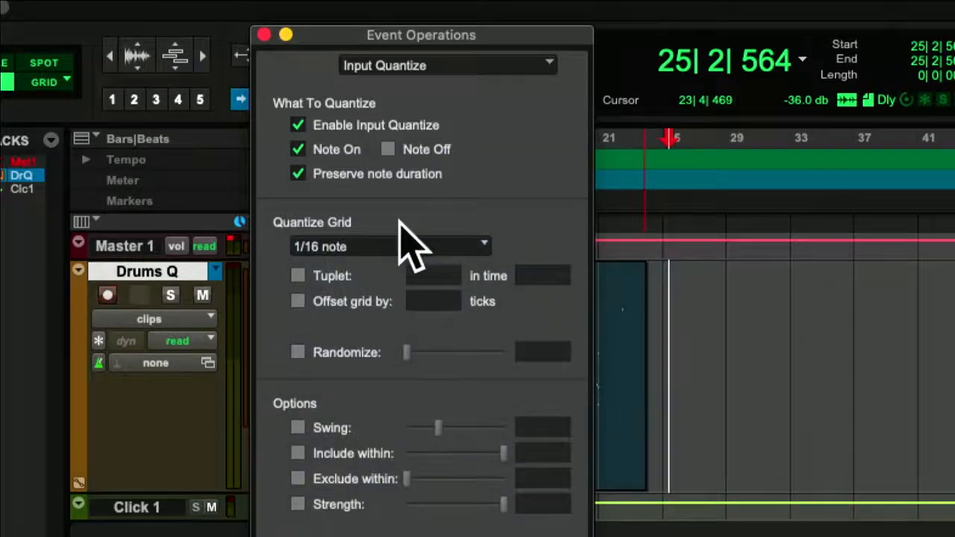
{"action": "left_click", "coordinate": [264, 35]}
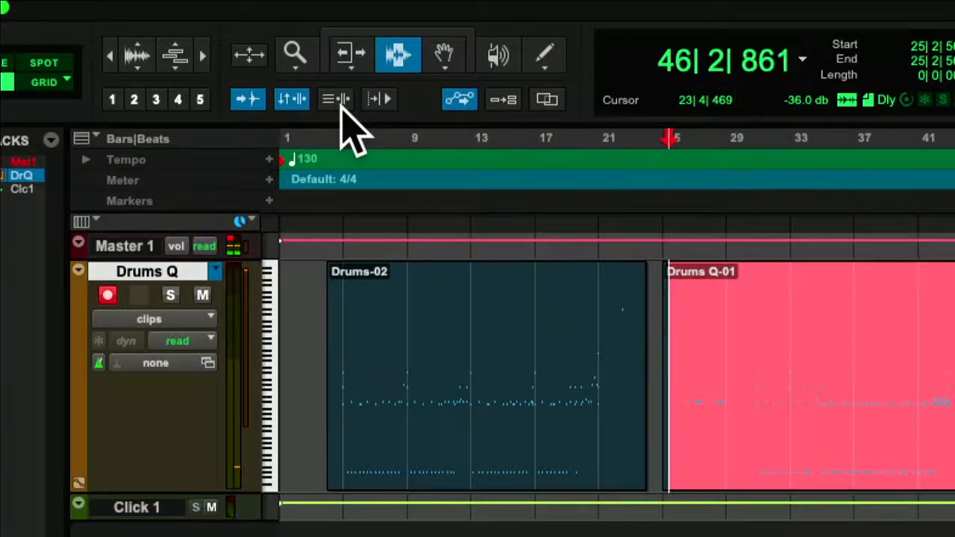
Stop recording so the Drums Q-01 clip is written to Drums Q after Drums-02
{"action": "key", "text": "space"}
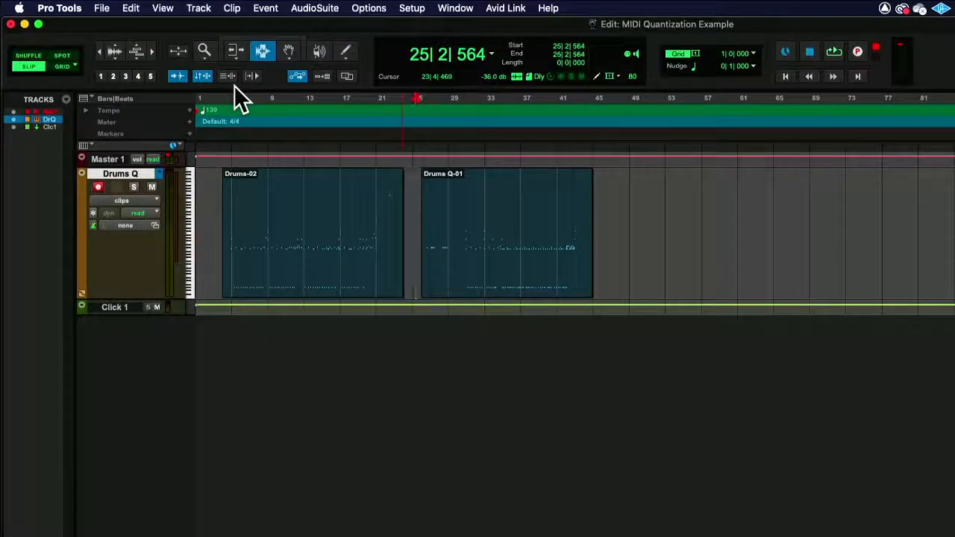
Reopen Event Operations > Input Quantize and move its window off the Drums-02 clip
{"action": "left_click", "coordinate": [299, 9]}
{"action": "mouse_move", "coordinate": [253, 11]}
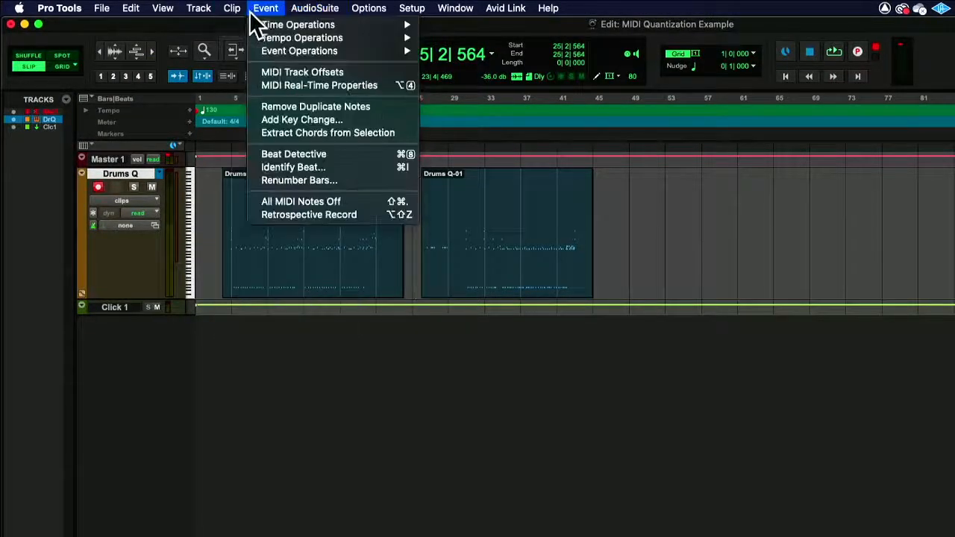
{"action": "mouse_move", "coordinate": [282, 49]}
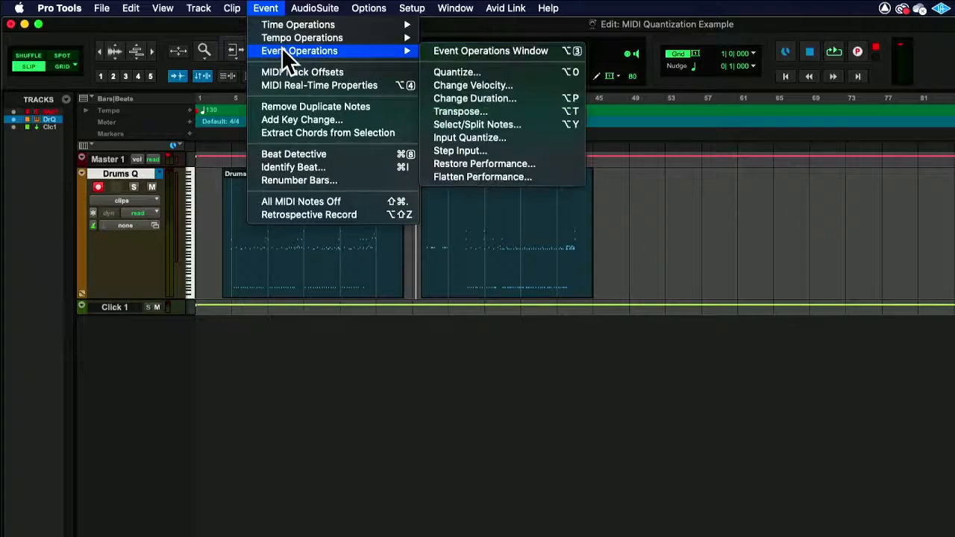
{"action": "left_click", "coordinate": [512, 138]}
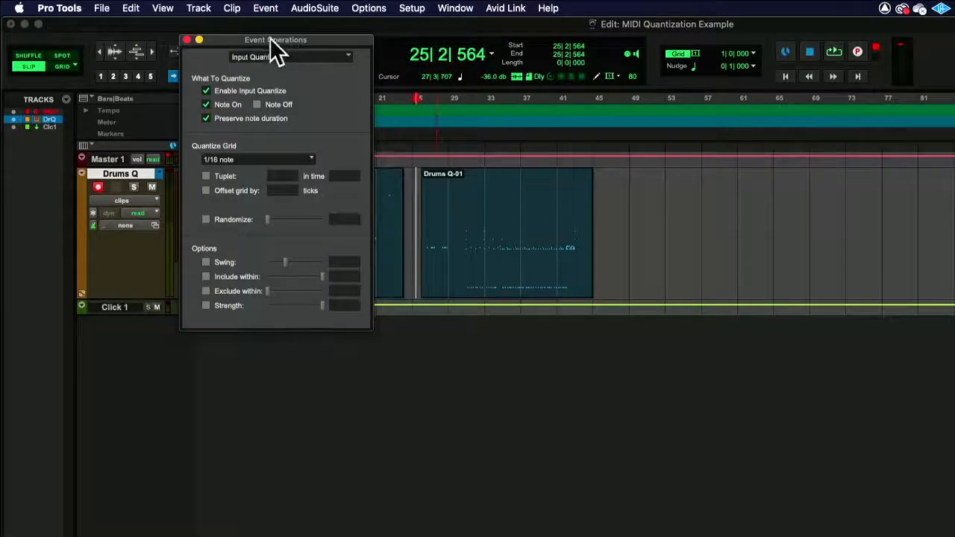
{"action": "left_click_drag", "start_coordinate": [271, 41], "coordinate": [730, 75]}
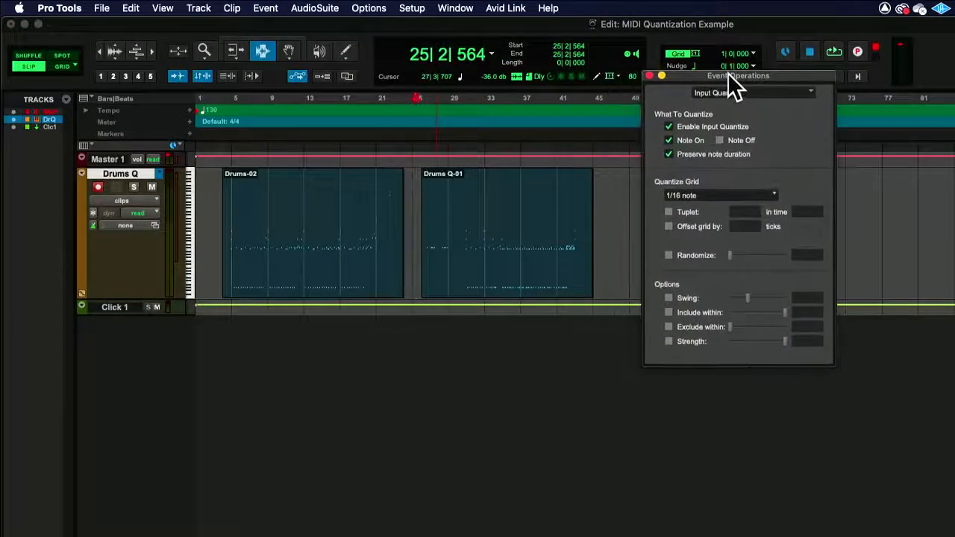
Play back Drums Q-01 from near bar 26, zoomed in, and stop with the insertion point at bar 45
{"action": "left_click", "coordinate": [427, 216]}
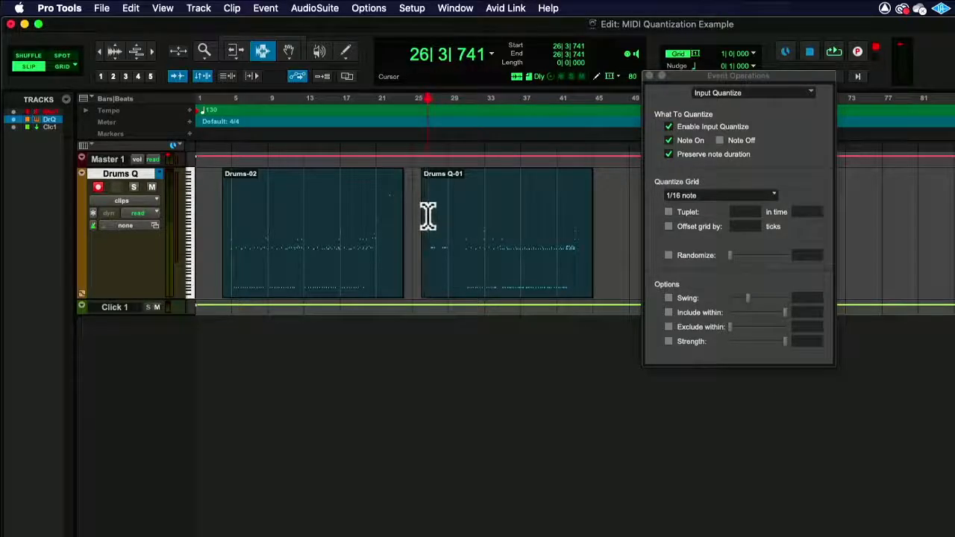
{"action": "left_click", "coordinate": [424, 216]}
{"action": "key", "text": "space"}
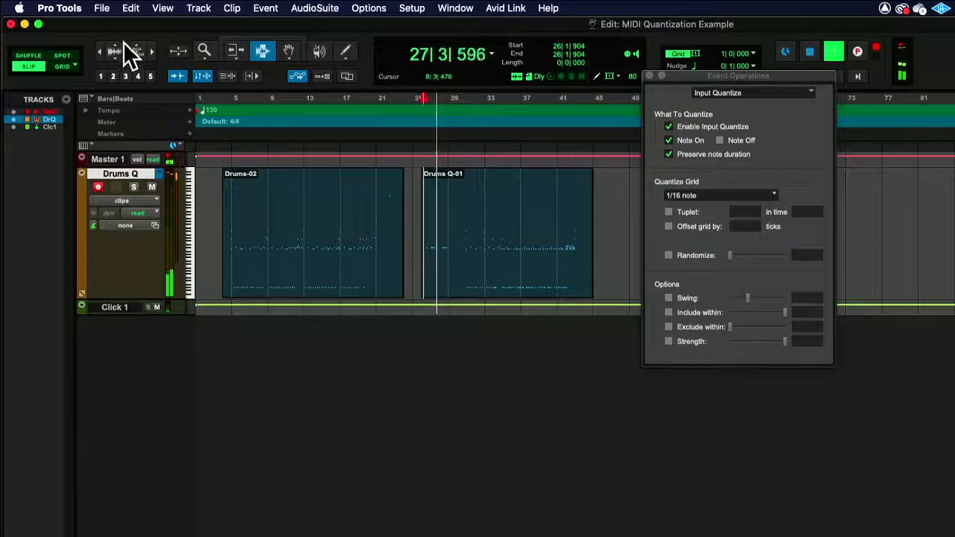
{"action": "left_click", "coordinate": [151, 46]}
{"action": "left_click_drag", "start_coordinate": [735, 75], "coordinate": [690, 78]}
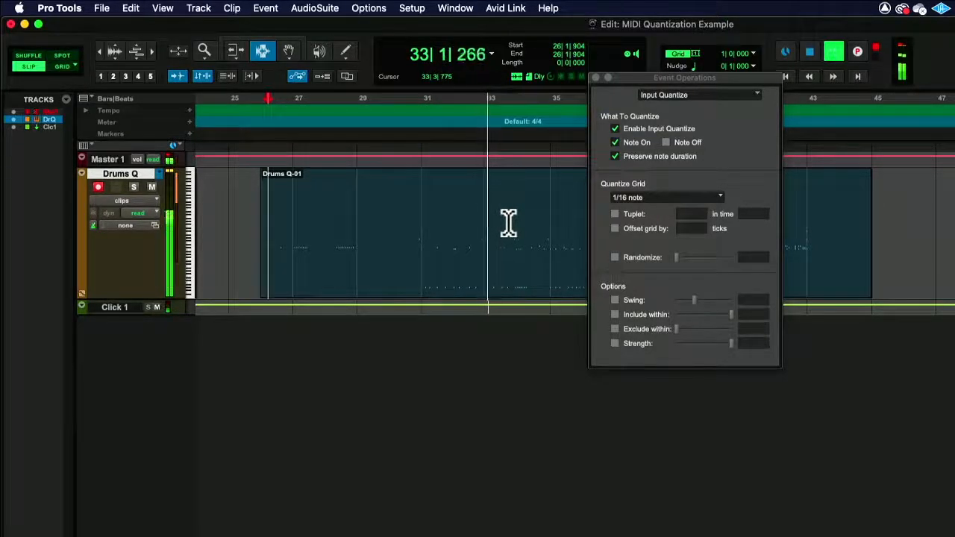
{"action": "scroll", "coordinate": [446, 205], "scroll_direction": "right", "scroll_amount": 2}
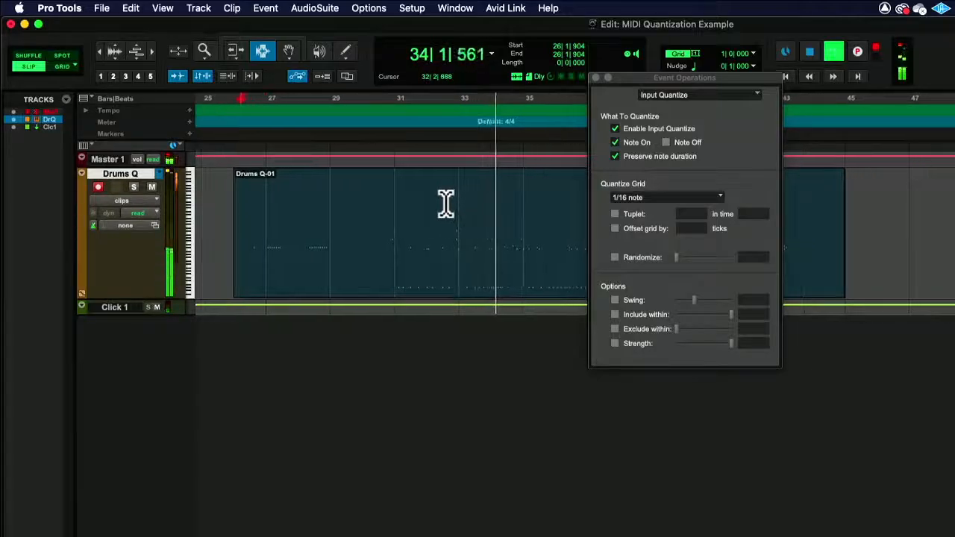
{"action": "scroll", "coordinate": [446, 204], "scroll_direction": "right", "scroll_amount": 10}
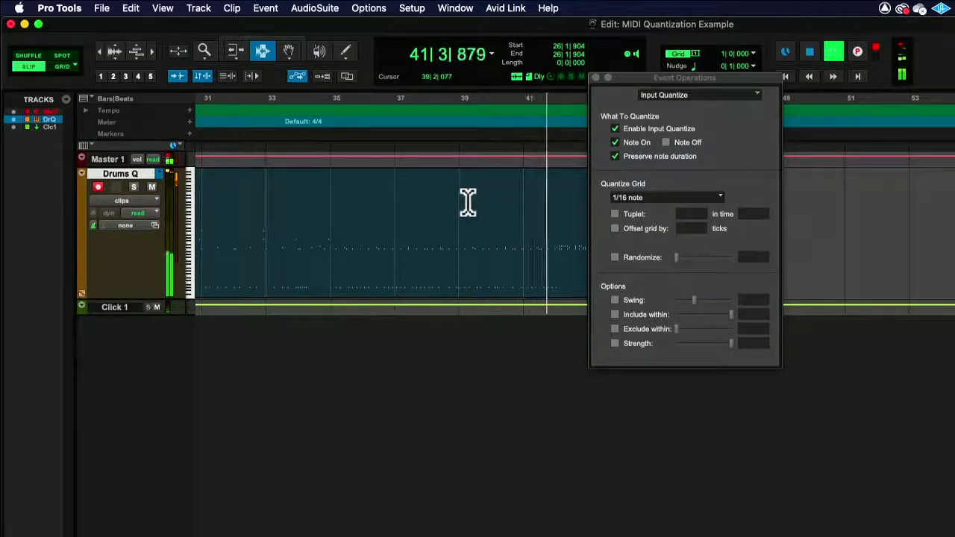
{"action": "left_click_drag", "start_coordinate": [704, 79], "coordinate": [359, 98]}
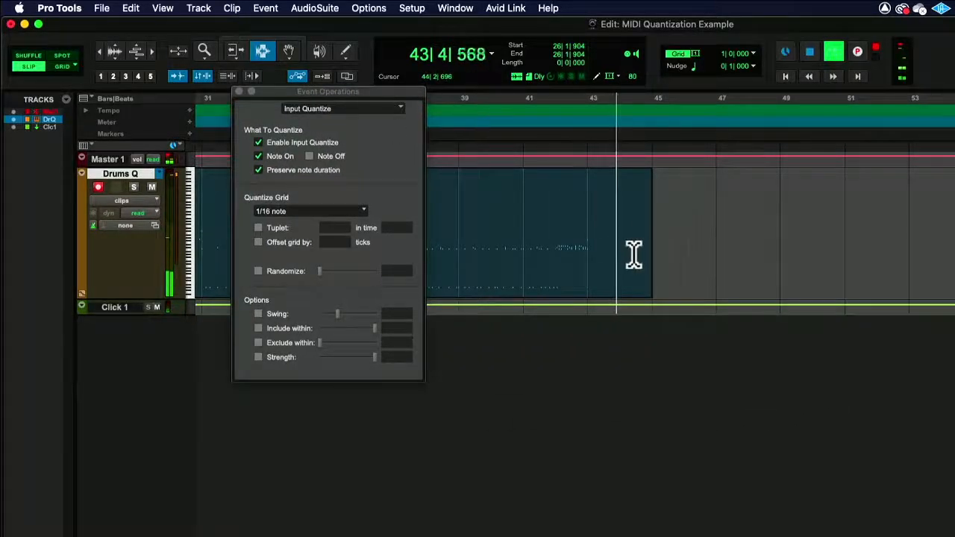
{"action": "left_click", "coordinate": [654, 218]}
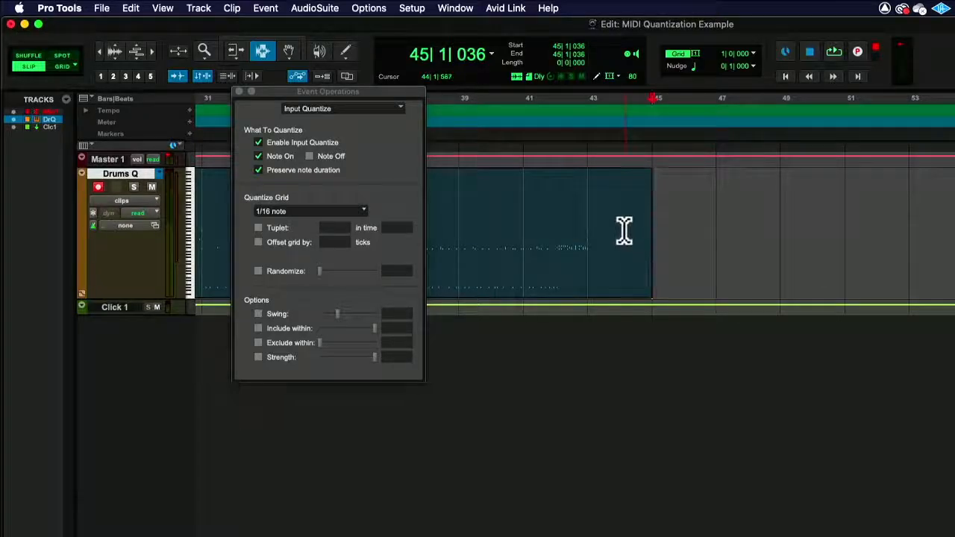
Confirm the 1/16 note grid and record a new quantized MIDI clip from bar 45
{"action": "left_click", "coordinate": [319, 214]}
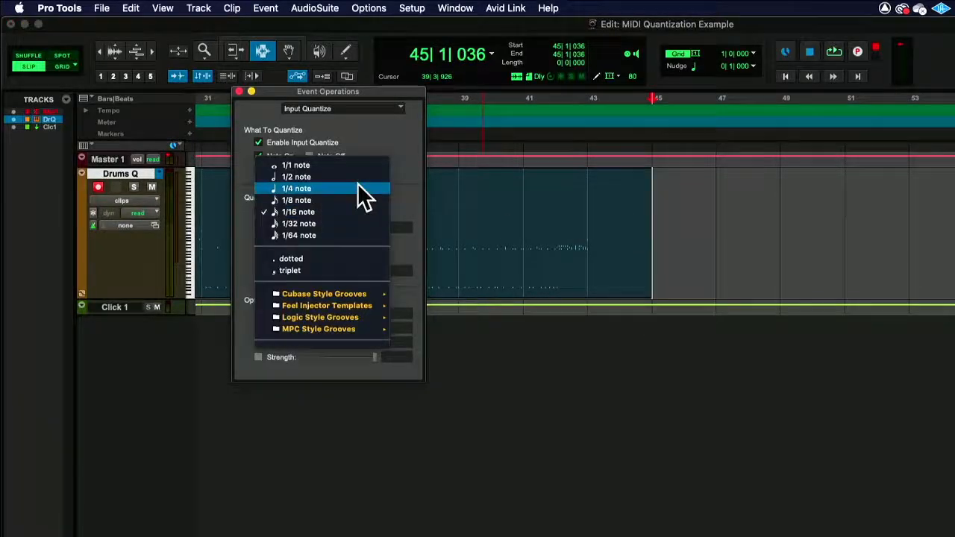
{"action": "left_click", "coordinate": [396, 153]}
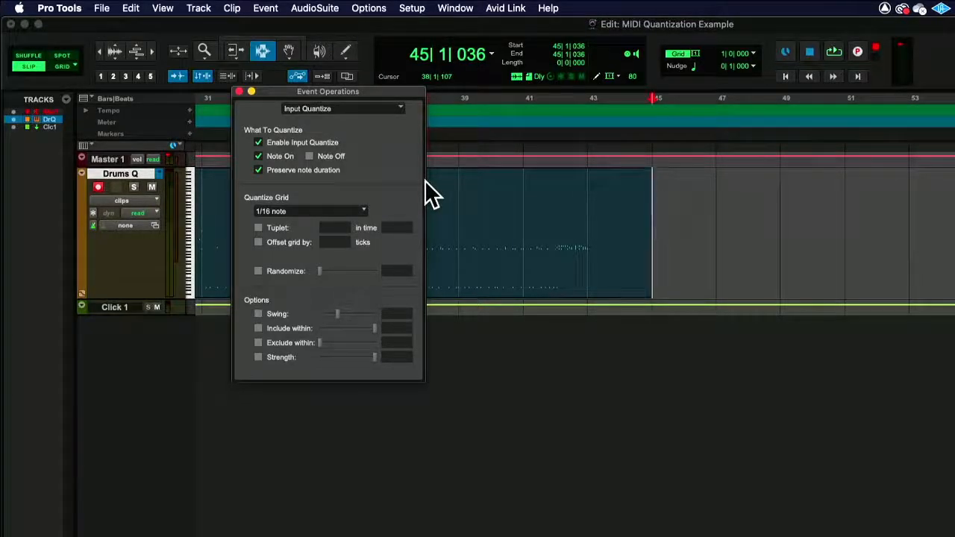
{"action": "key", "text": "super+space"}
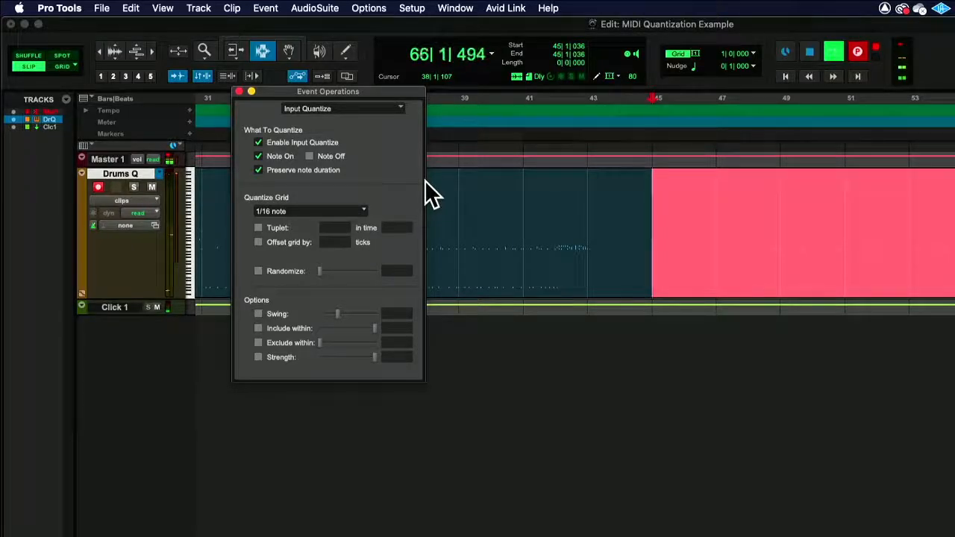
{"action": "key", "text": "space"}
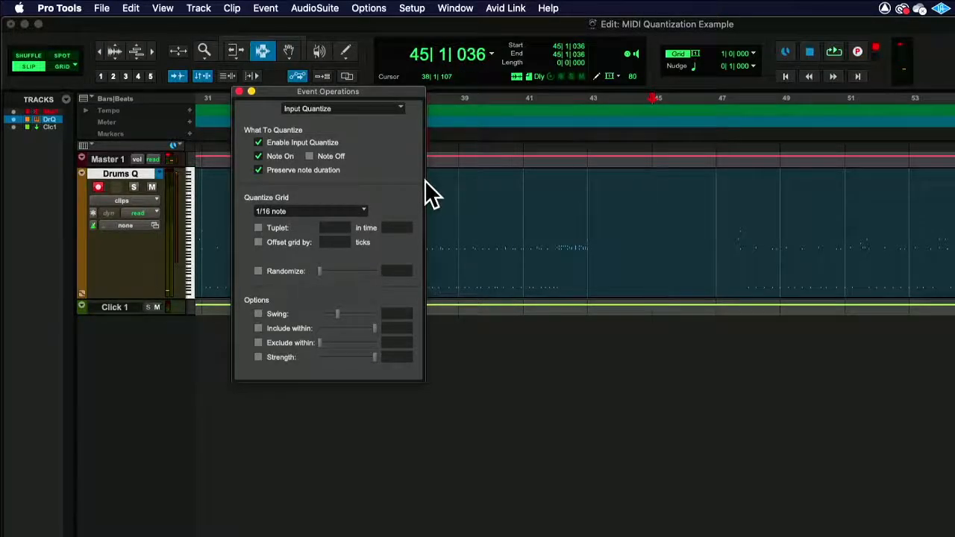
Play back the new clip from 47|2|524 and set the insertion point after it at 64|4|676
{"action": "key", "text": "space"}
{"action": "left_click", "coordinate": [729, 187]}
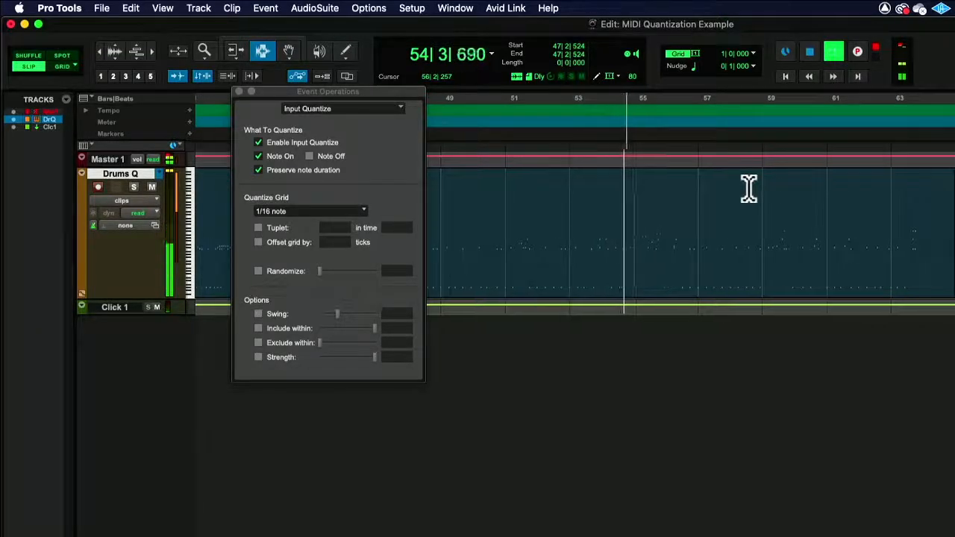
{"action": "key", "text": "space"}
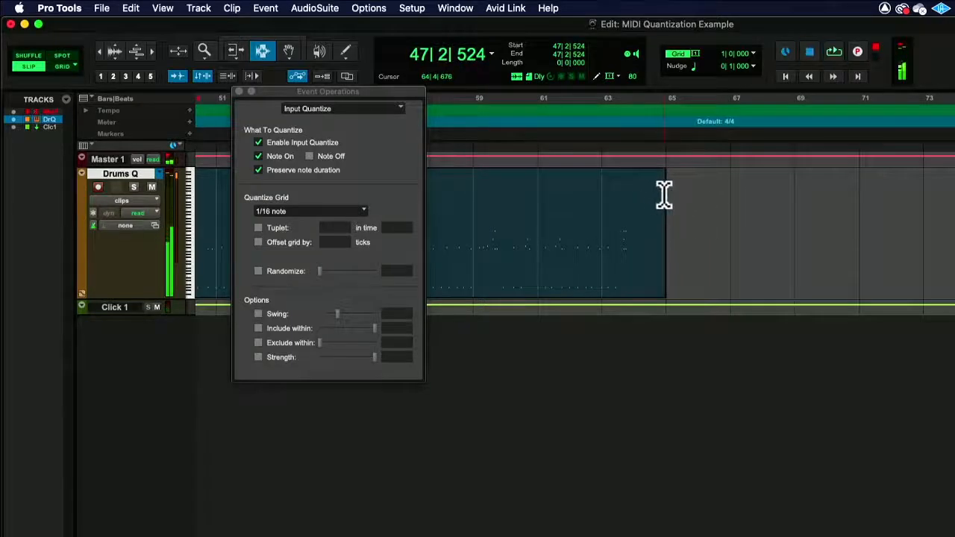
{"action": "left_click", "coordinate": [664, 193]}
Change the quantize grid to 1/4 note, record a clip from 64|4|676, then play it back
{"action": "left_click", "coordinate": [266, 210]}
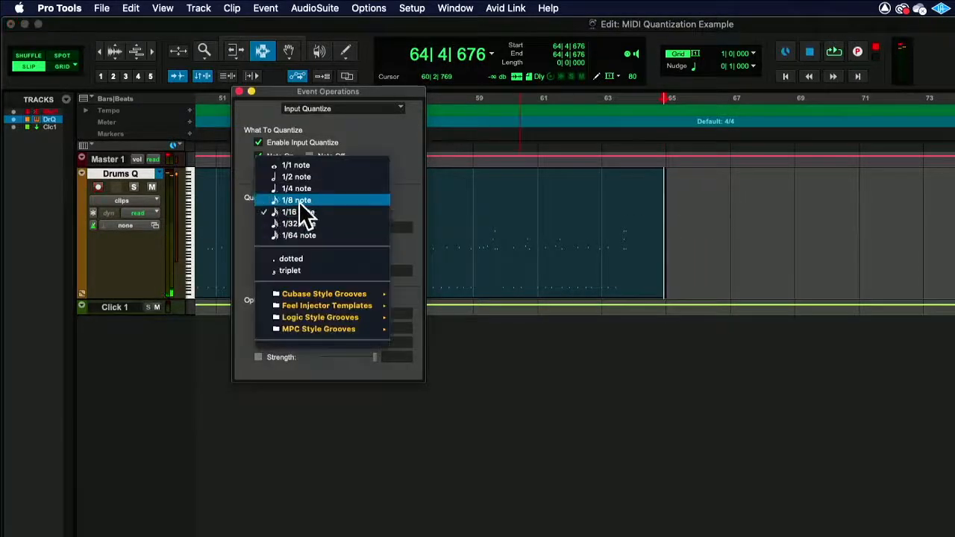
{"action": "left_click", "coordinate": [299, 187]}
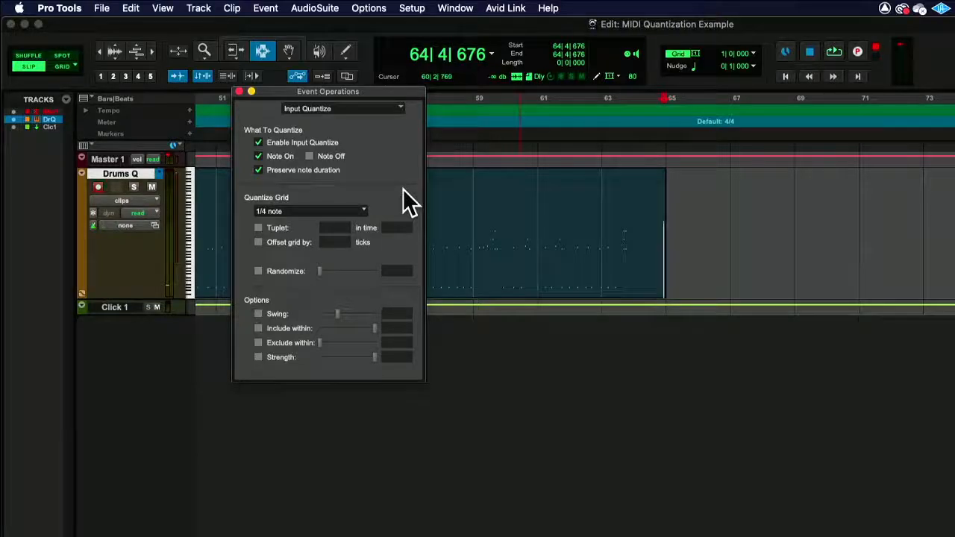
{"action": "key", "text": "super+space"}
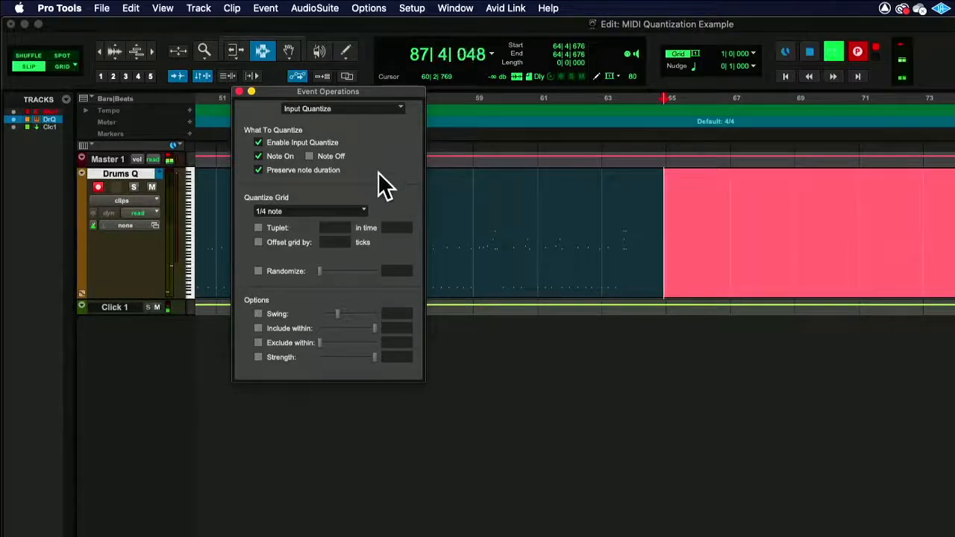
{"action": "key", "text": "space"}
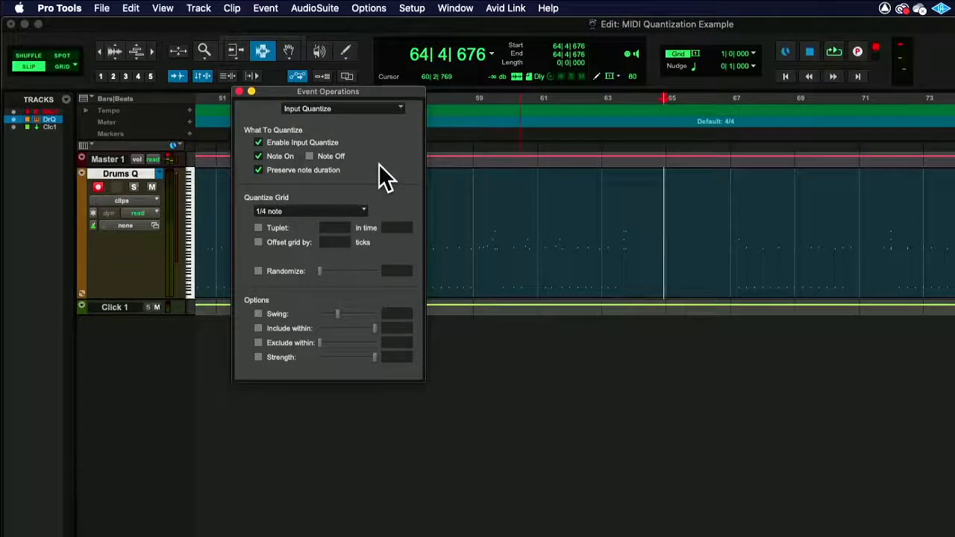
{"action": "key", "text": "space"}
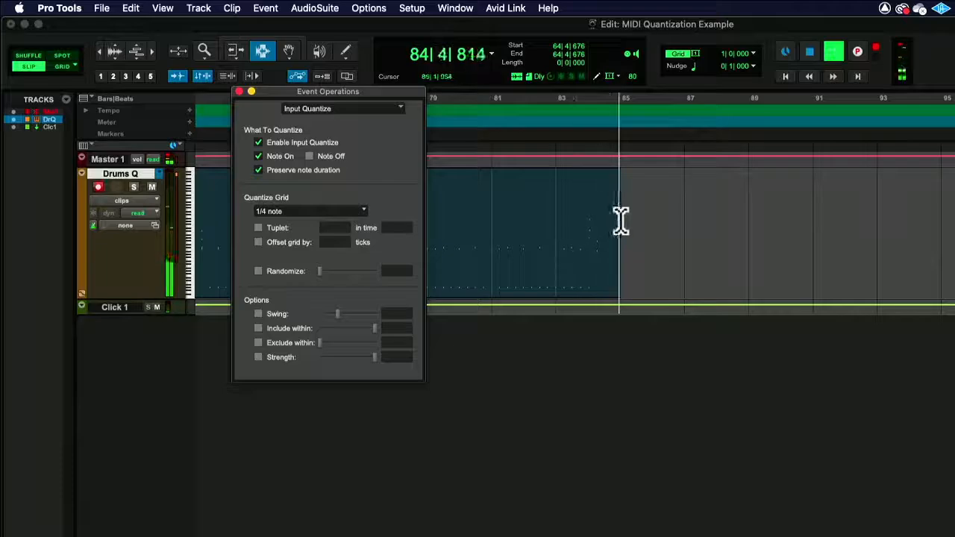
Stop playback at 87|1|187 and select the clip from 83|4|249 to 84|3|363
{"action": "left_click", "coordinate": [686, 209]}
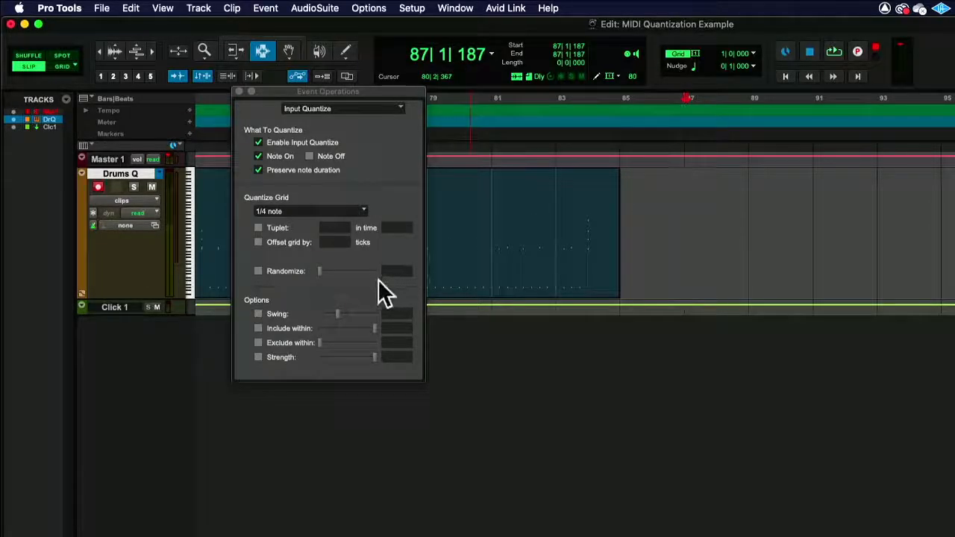
{"action": "left_click_drag", "start_coordinate": [582, 246], "coordinate": [605, 276]}
Zoom in on the selection, zoom back out, and set the insertion point at 85|1|013
{"action": "left_click", "coordinate": [153, 47]}
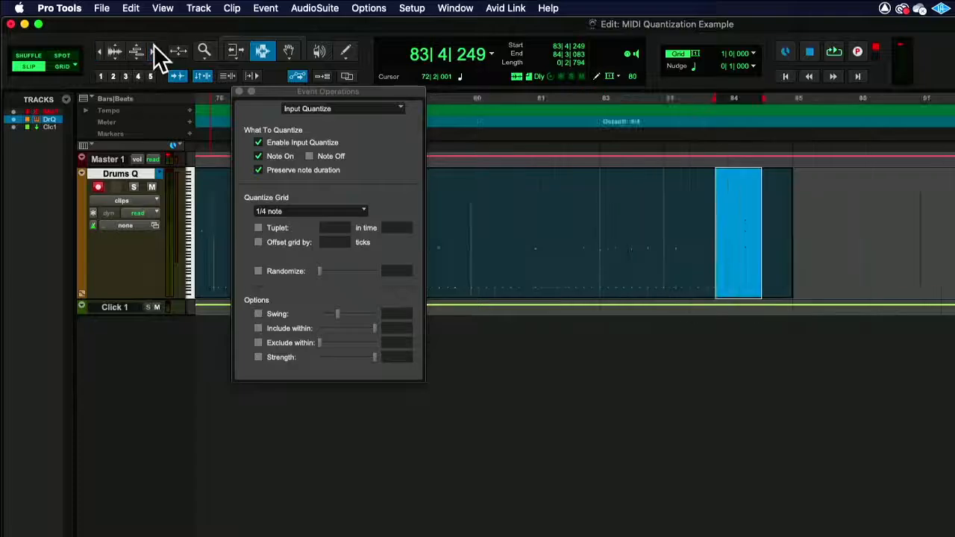
{"action": "left_click", "coordinate": [153, 47]}
{"action": "left_click", "coordinate": [153, 47]}
{"action": "left_click", "coordinate": [153, 47]}
{"action": "left_click", "coordinate": [153, 47]}
{"action": "left_click", "coordinate": [153, 47]}
{"action": "scroll", "coordinate": [538, 228], "scroll_direction": "right", "scroll_amount": 10}
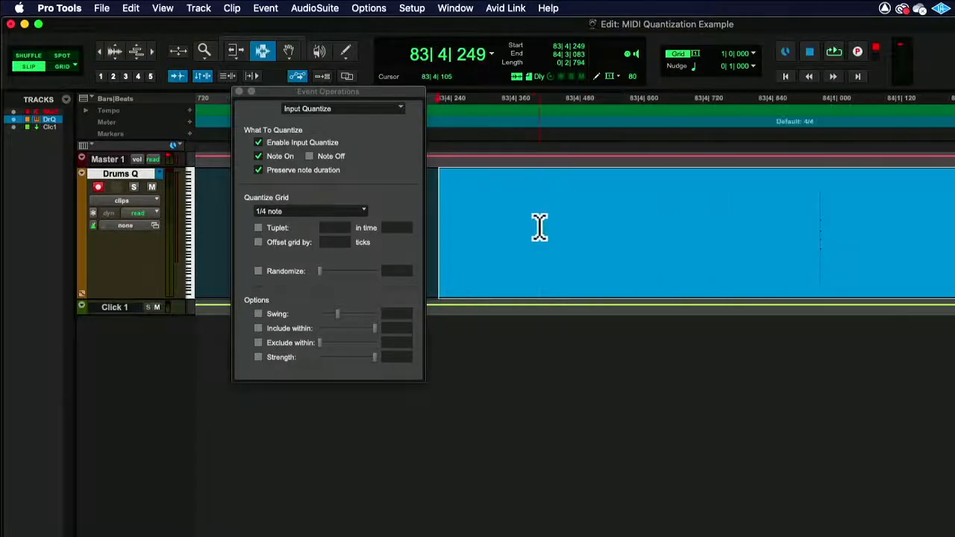
{"action": "scroll", "coordinate": [539, 227], "scroll_direction": "right", "scroll_amount": 2}
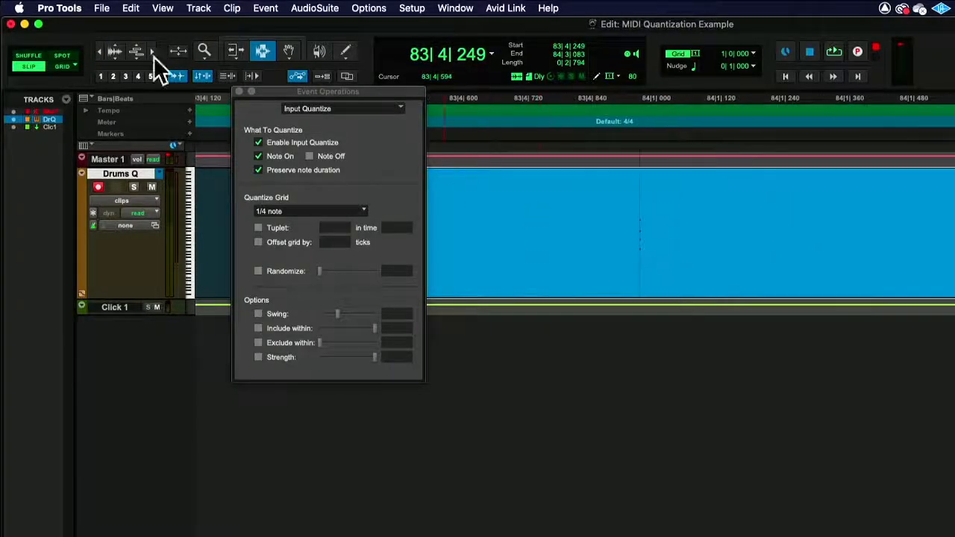
{"action": "left_click", "coordinate": [98, 53]}
{"action": "left_click", "coordinate": [98, 53]}
{"action": "left_click", "coordinate": [98, 53]}
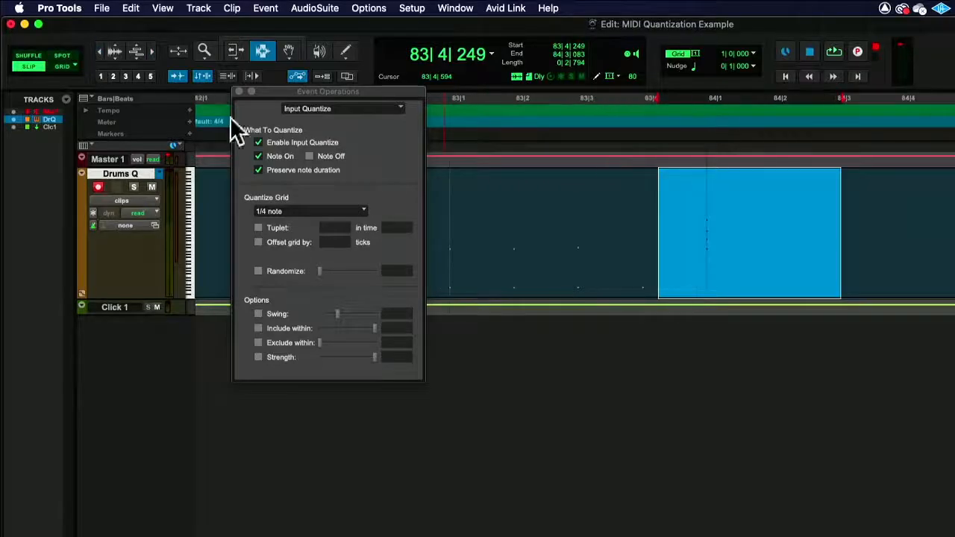
{"action": "scroll", "coordinate": [527, 164], "scroll_direction": "right", "scroll_amount": 10}
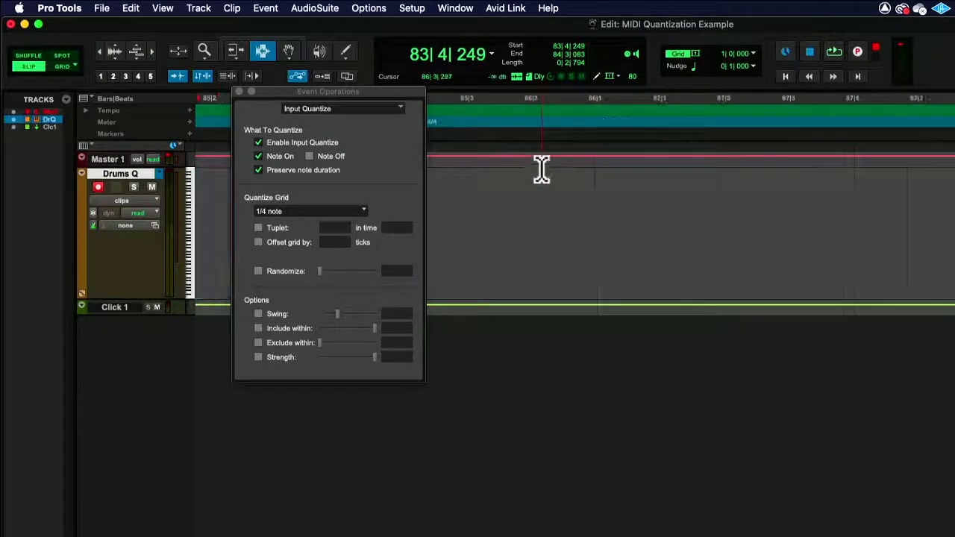
{"action": "left_click", "coordinate": [100, 47]}
{"action": "left_click", "coordinate": [572, 194]}
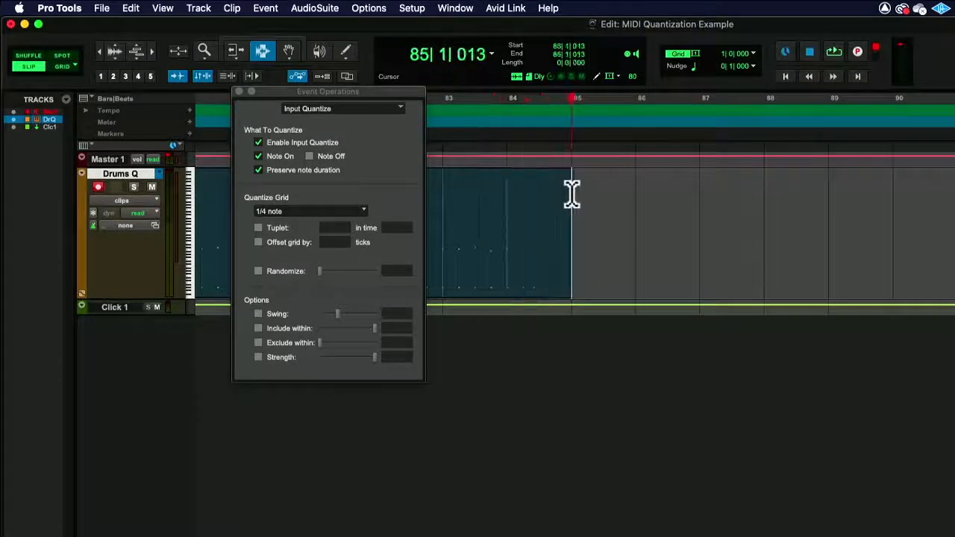
Move the record start just past bar 86, trying Randomize and Swing but leaving both off
{"action": "left_click", "coordinate": [636, 197]}
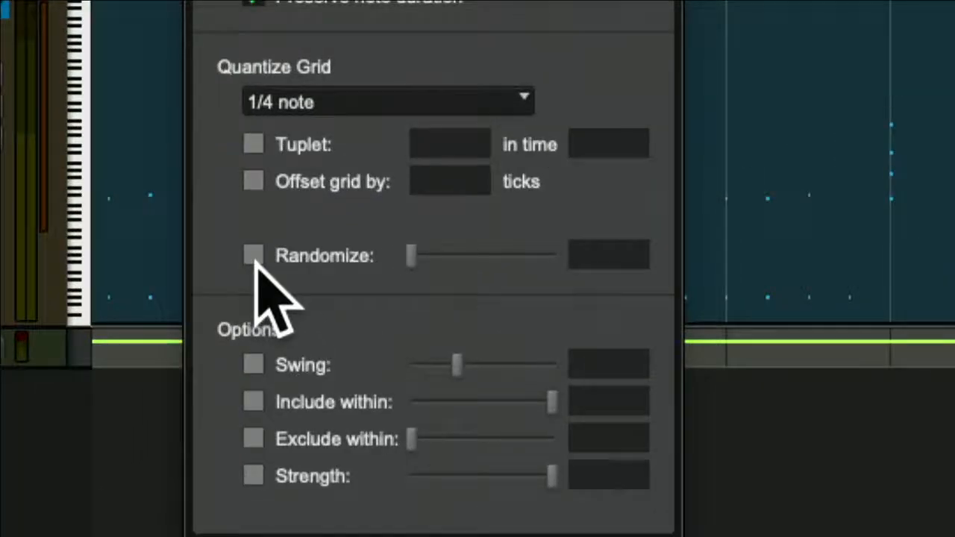
{"action": "left_click", "coordinate": [254, 255]}
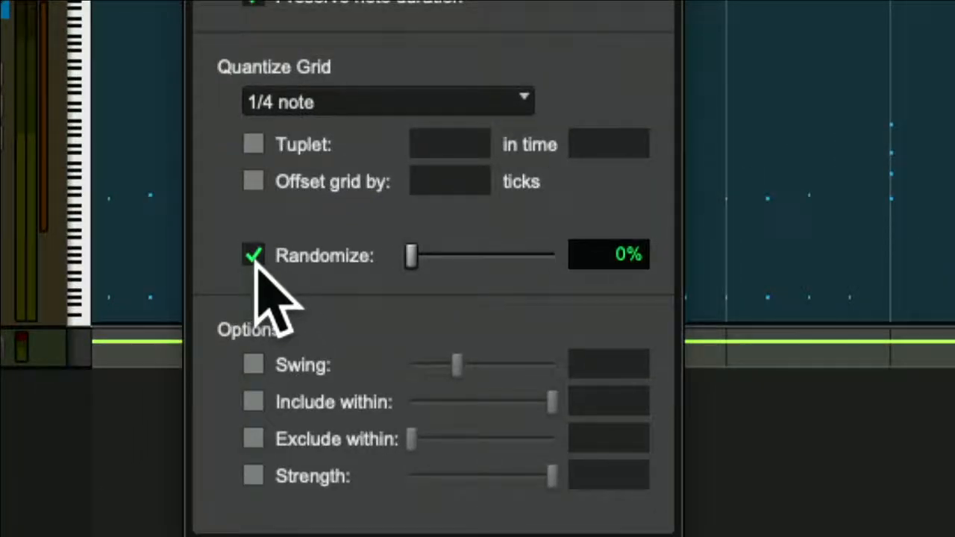
{"action": "left_click", "coordinate": [255, 257]}
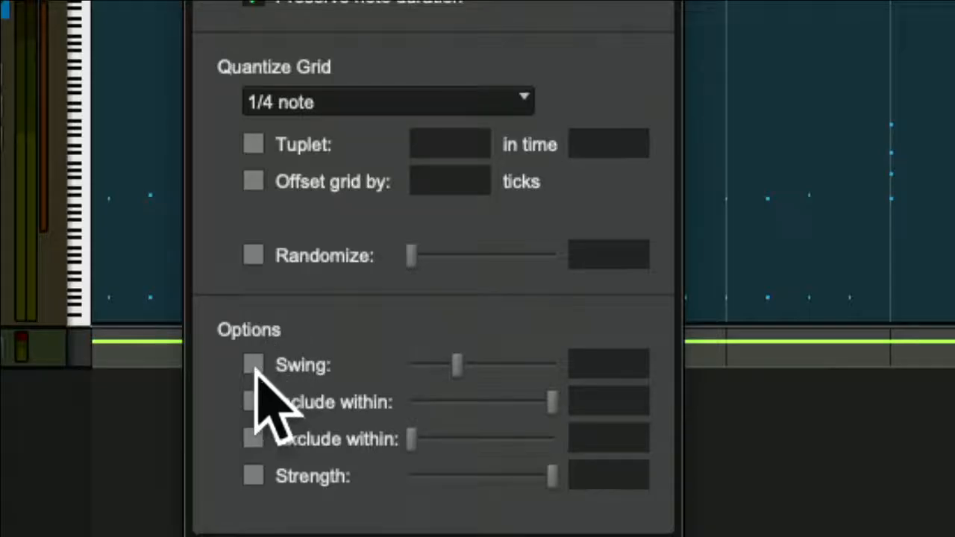
{"action": "left_click", "coordinate": [254, 365]}
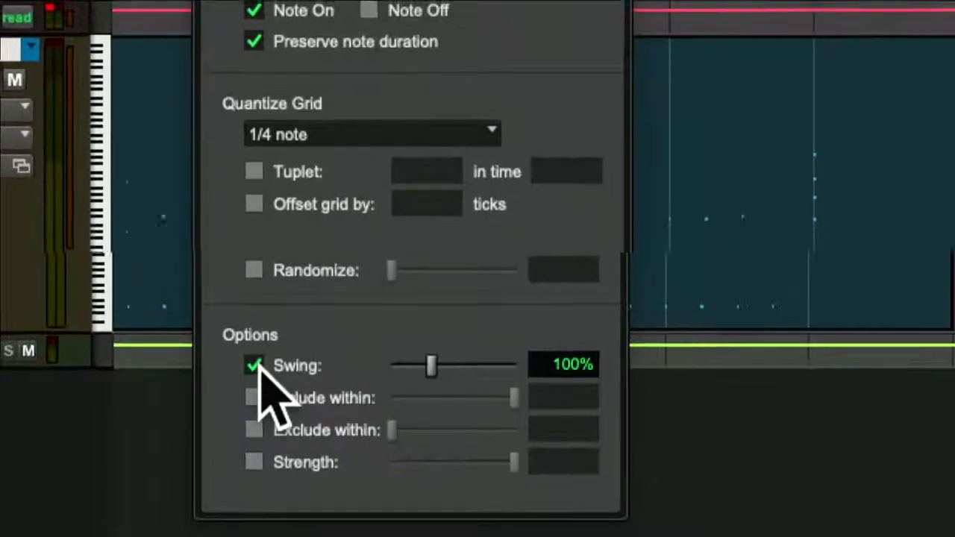
{"action": "left_click", "coordinate": [256, 366]}
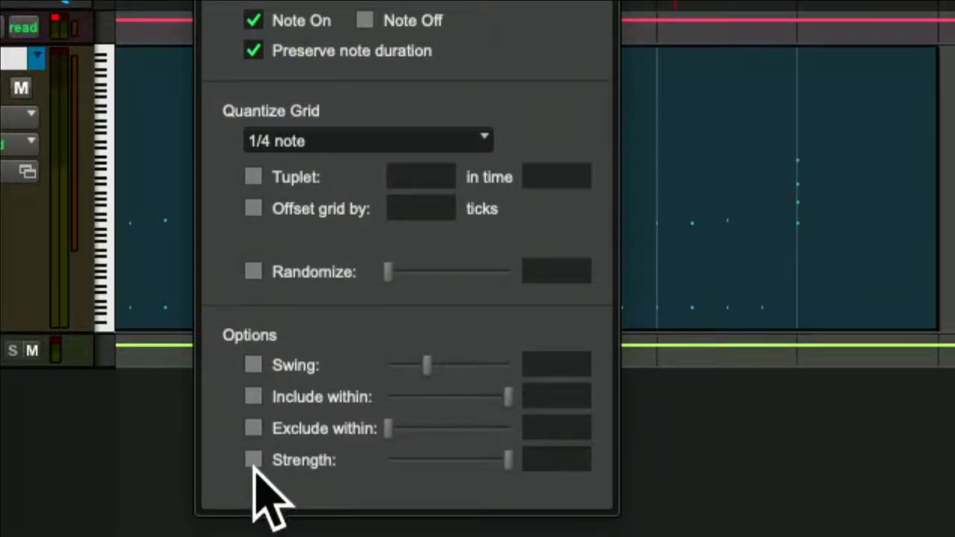
Try Exclude within, leave it off, and enable quantize Strength at 100%
{"action": "left_click", "coordinate": [252, 428]}
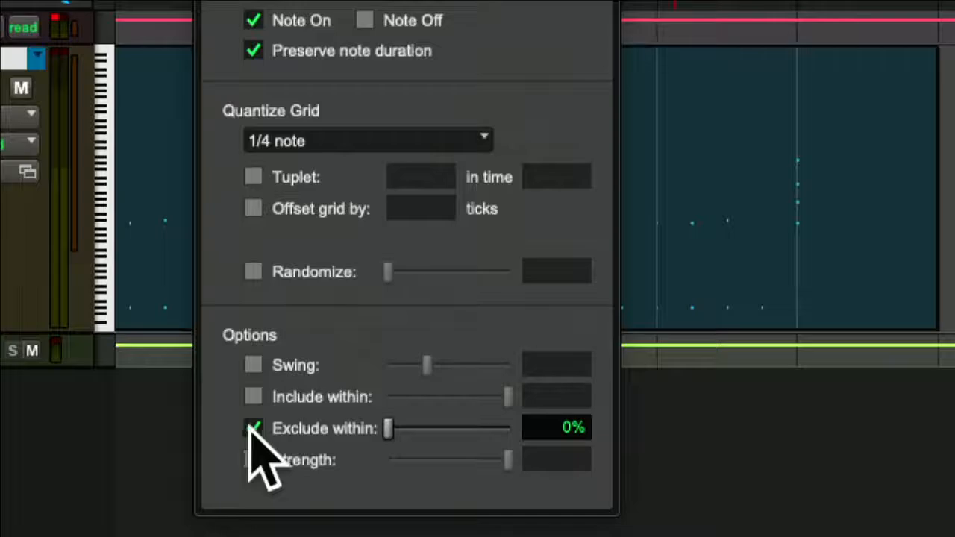
{"action": "left_click_drag", "start_coordinate": [391, 432], "coordinate": [412, 440]}
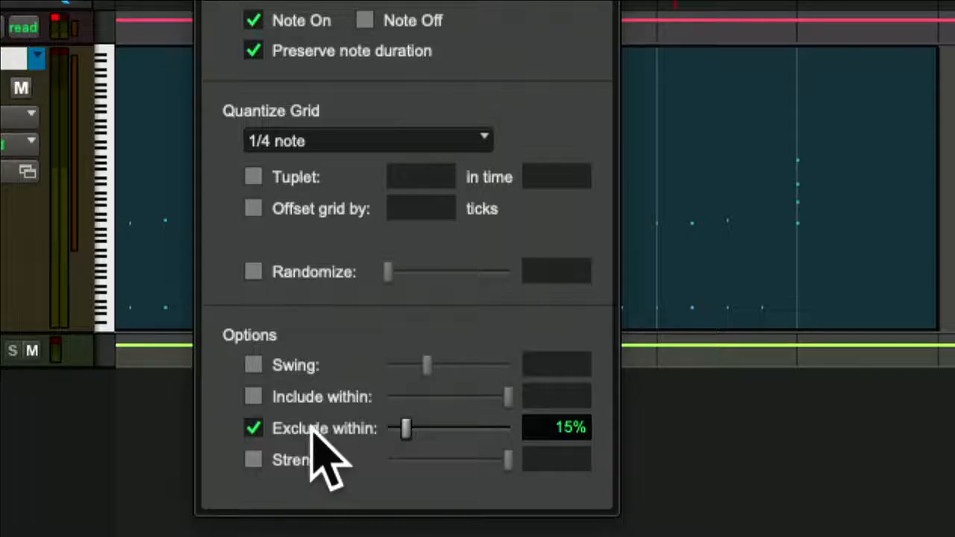
{"action": "left_click", "coordinate": [254, 428]}
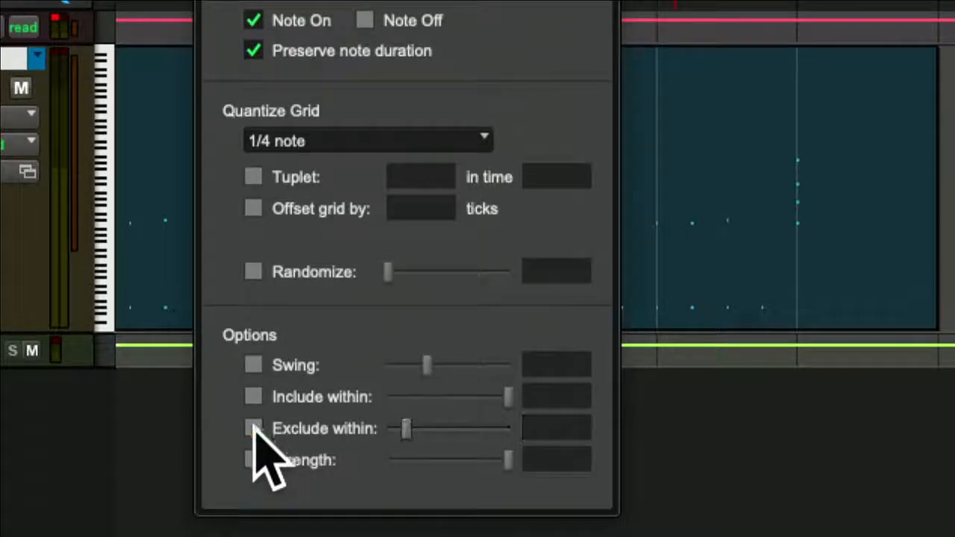
{"action": "left_click", "coordinate": [254, 460]}
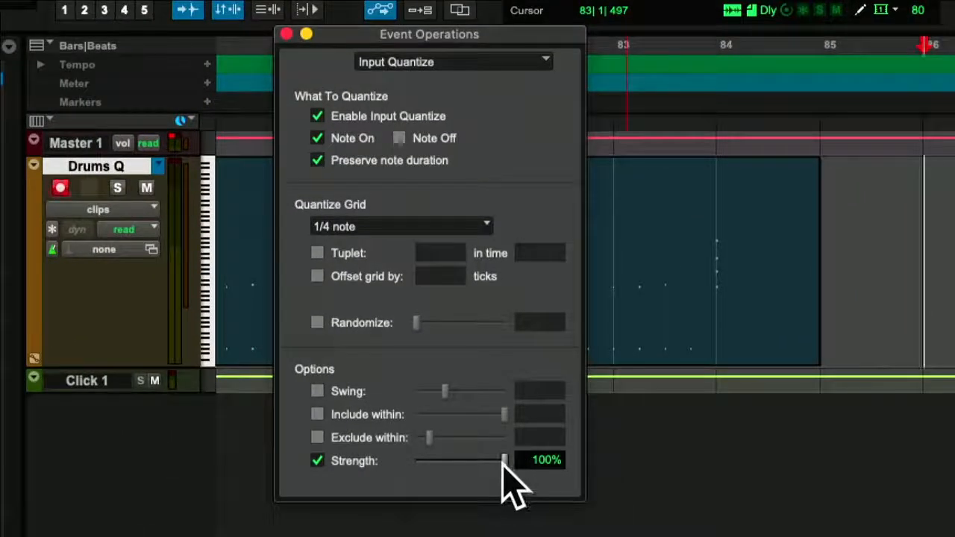
Lower input quantize Strength to 70% and start recording a new take at bar 86
{"action": "left_click_drag", "start_coordinate": [503, 467], "coordinate": [478, 467]}
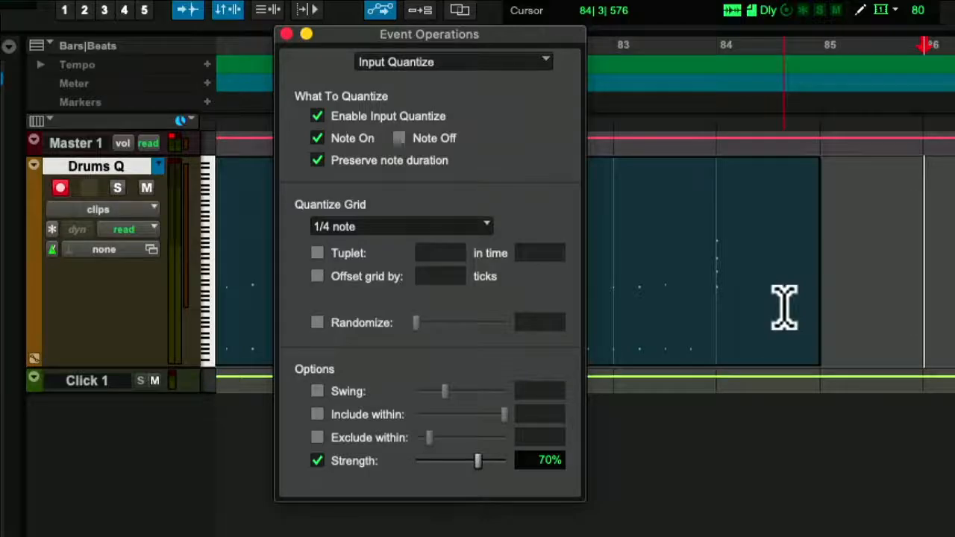
{"action": "scroll", "coordinate": [784, 306], "scroll_direction": "right", "scroll_amount": 2}
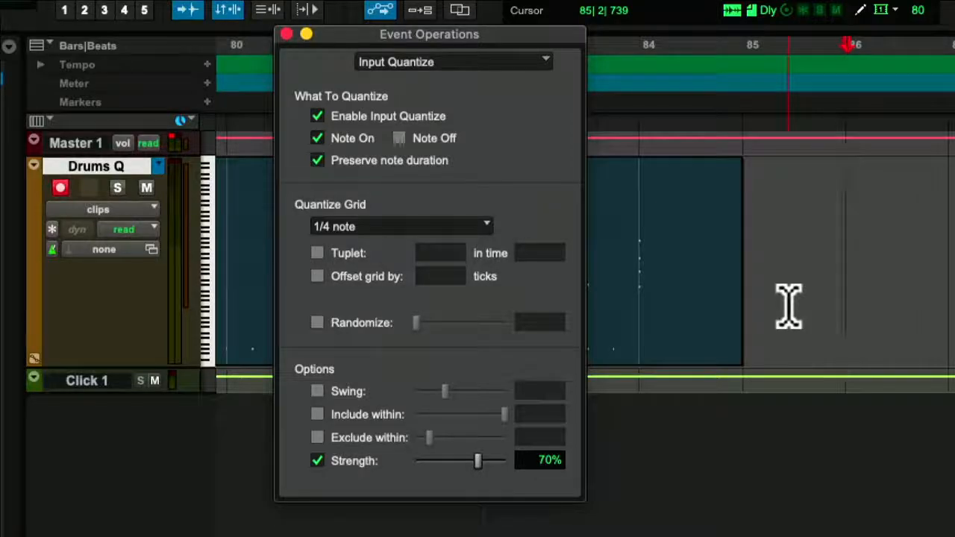
{"action": "key", "text": "super+space"}
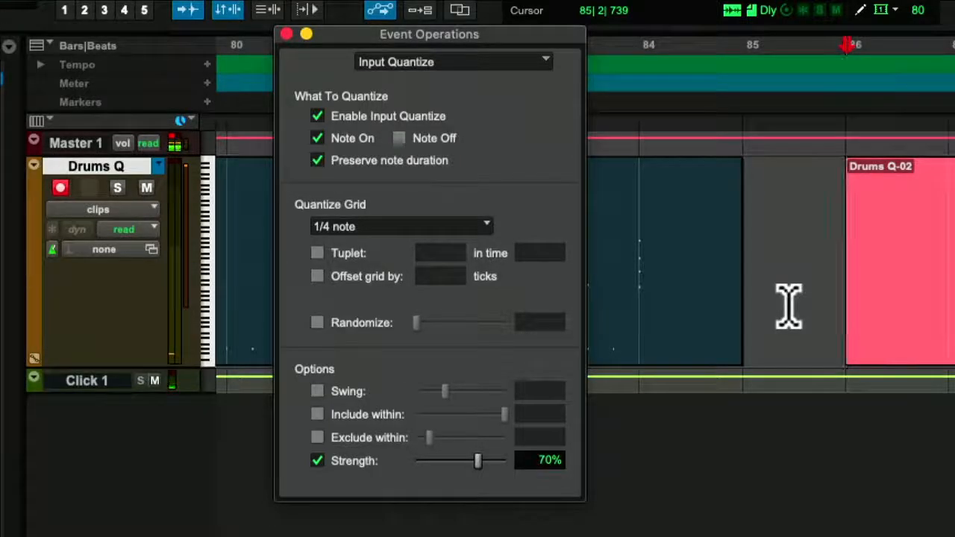
Stop recording the Drums Q-02 take and set the playback start near bar 88
{"action": "key", "text": "space"}
{"action": "key", "text": "super+z"}
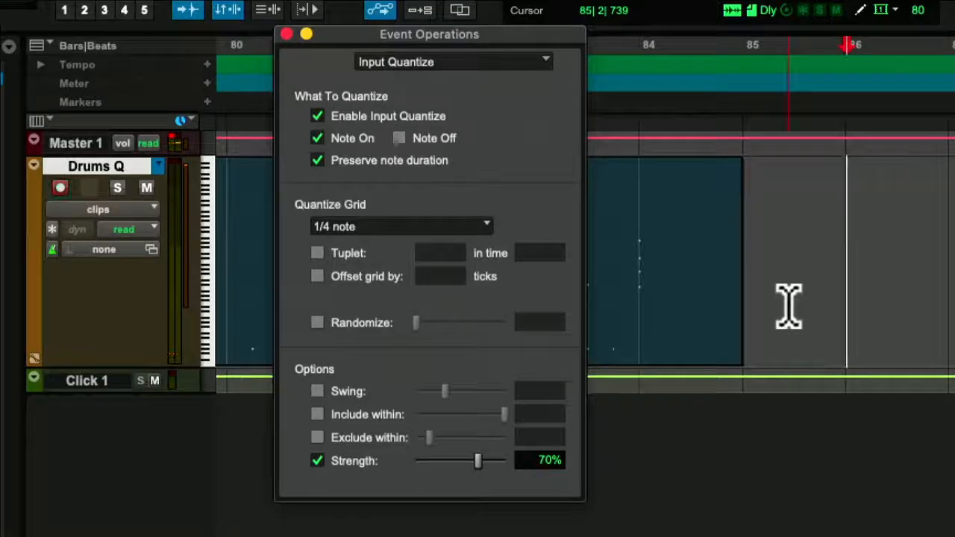
{"action": "scroll", "coordinate": [819, 296], "scroll_direction": "right", "scroll_amount": 3}
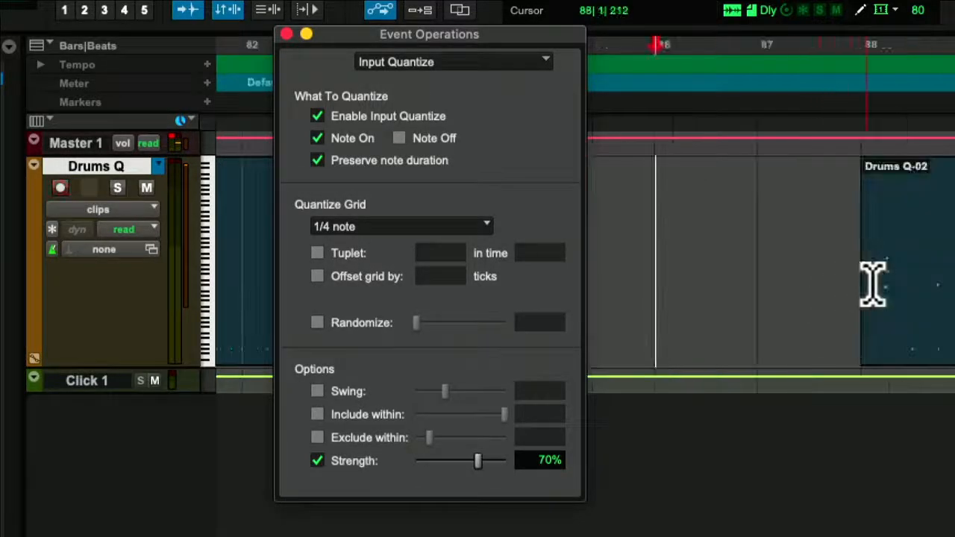
{"action": "left_click", "coordinate": [881, 285]}
Move the Event Operations window aside, play the take, and stop at bar 102
{"action": "scroll", "coordinate": [881, 285], "scroll_direction": "right", "scroll_amount": 5}
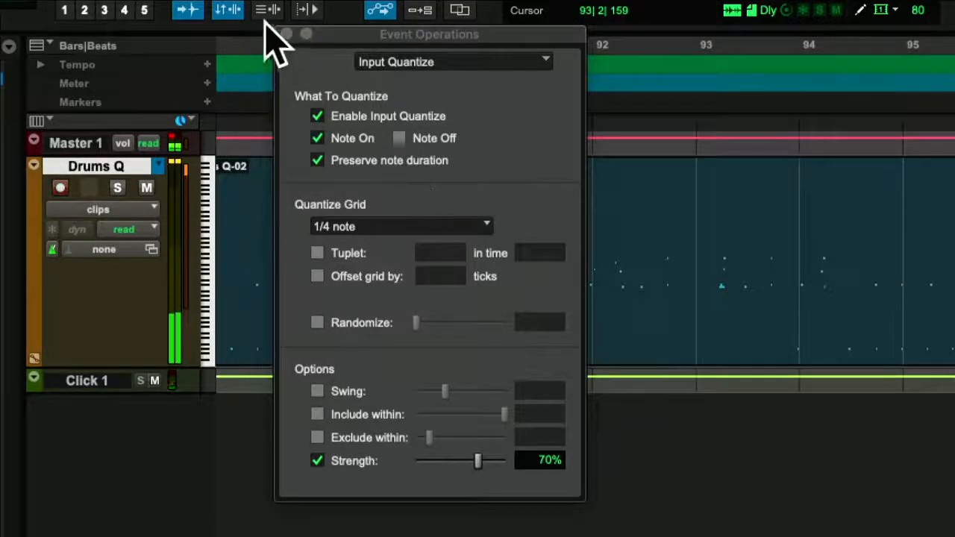
{"action": "left_click_drag", "start_coordinate": [344, 33], "coordinate": [123, 31]}
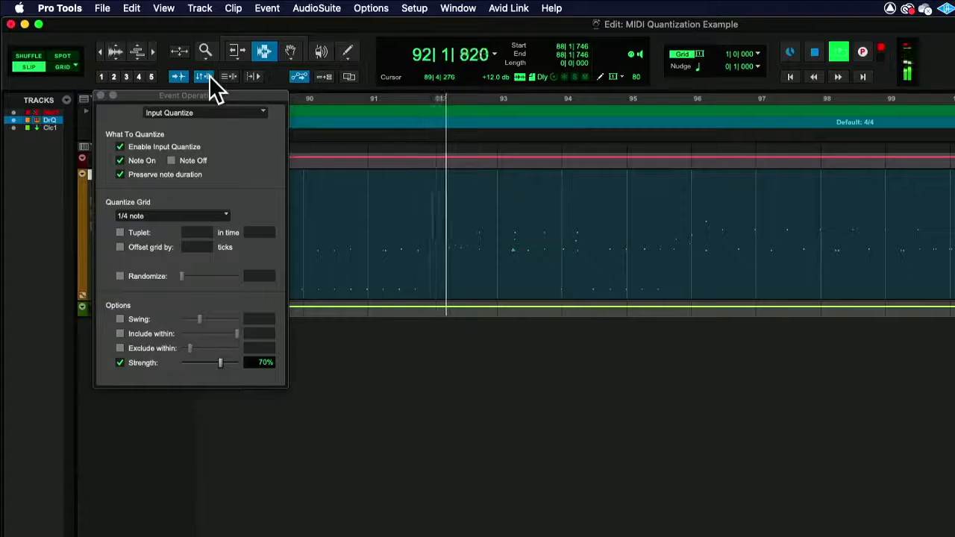
{"action": "left_click_drag", "start_coordinate": [224, 94], "coordinate": [403, 85]}
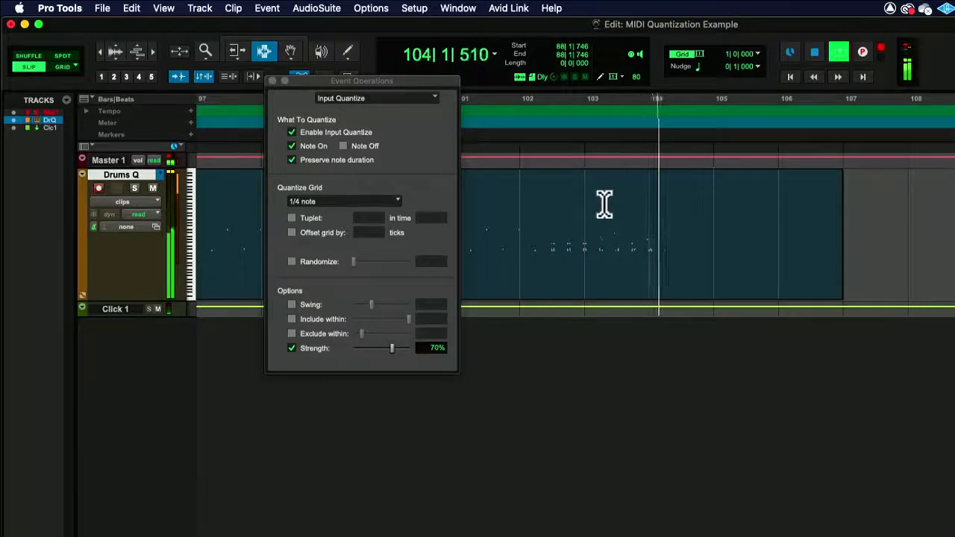
{"action": "left_click", "coordinate": [546, 243]}
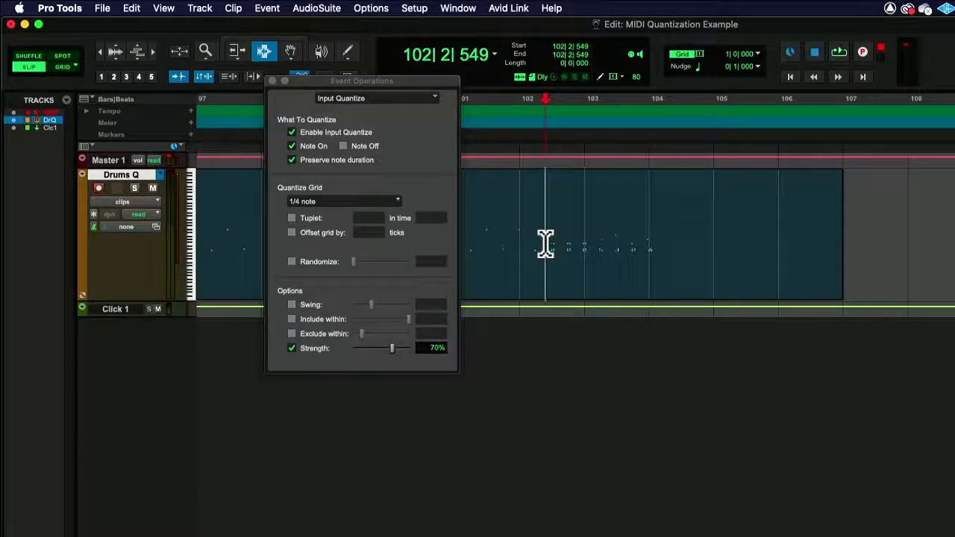
Select 102|2|837–102|4|274 on Drums Q and zoom in to inspect the quantized notes
{"action": "left_click_drag", "start_coordinate": [549, 236], "coordinate": [573, 238]}
{"action": "left_click", "coordinate": [152, 50]}
{"action": "left_click", "coordinate": [152, 49]}
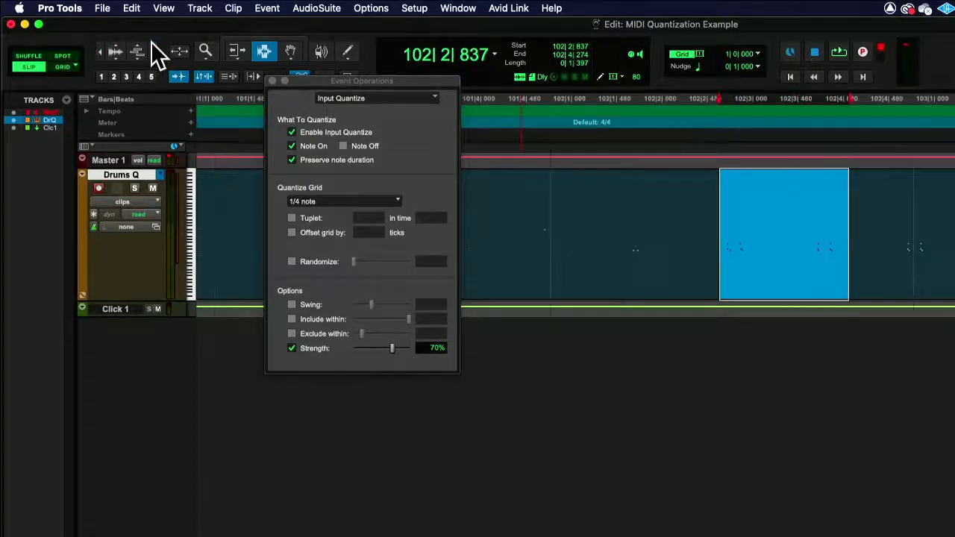
{"action": "left_click", "coordinate": [152, 50]}
{"action": "scroll", "coordinate": [662, 206], "scroll_direction": "right", "scroll_amount": 10}
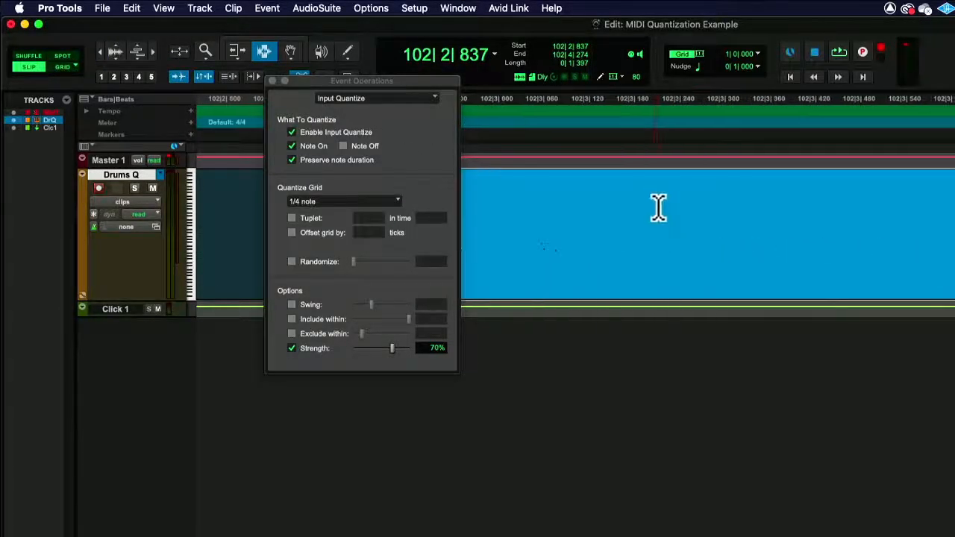
{"action": "scroll", "coordinate": [553, 232], "scroll_direction": "right", "scroll_amount": 5}
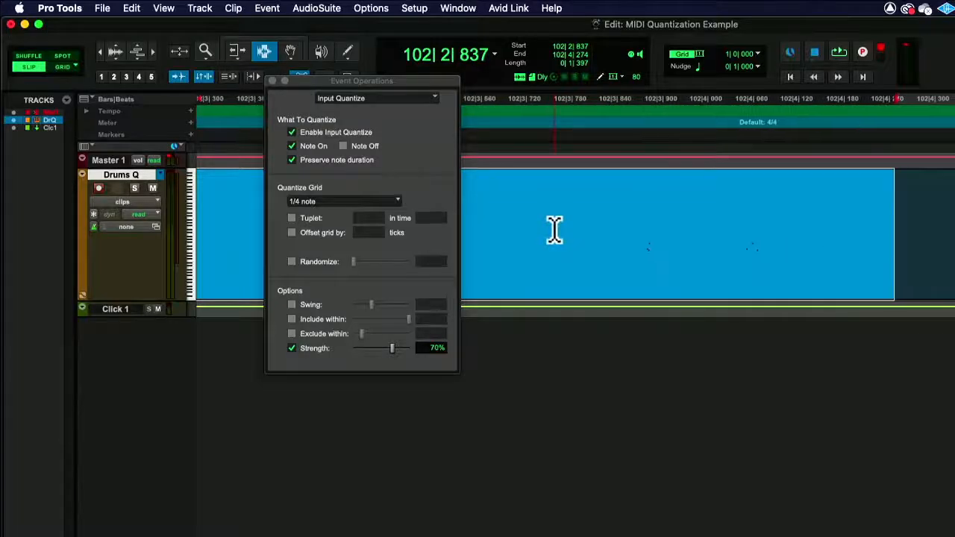
{"action": "scroll", "coordinate": [554, 230], "scroll_direction": "right", "scroll_amount": 5}
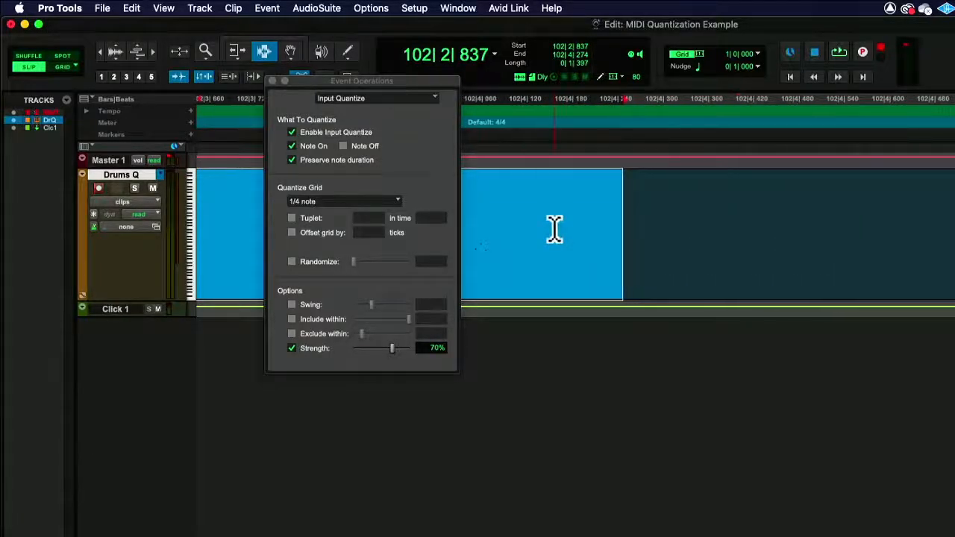
Zoom back out to show bars 81 to 111 and move the quantize settings window aside
{"action": "left_click", "coordinate": [99, 51]}
{"action": "left_click", "coordinate": [99, 51]}
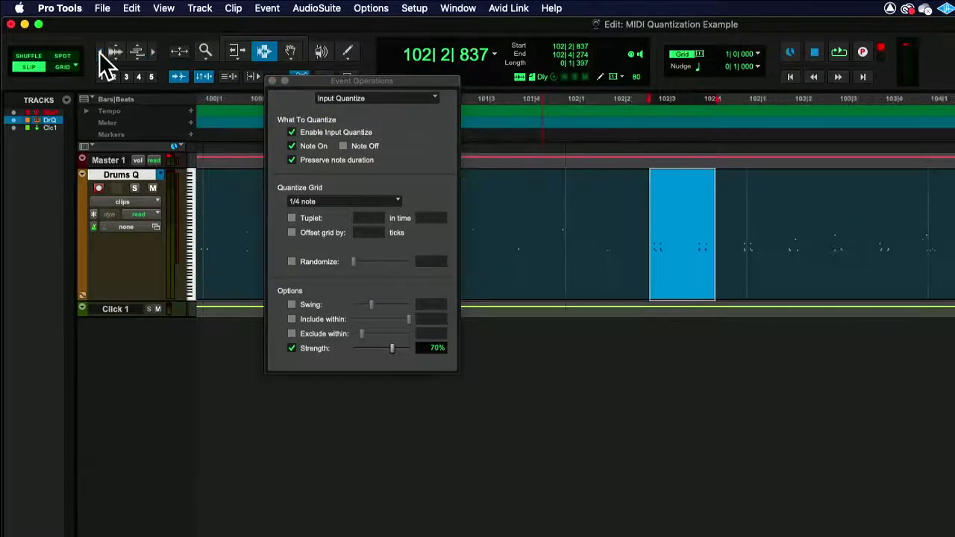
{"action": "left_click", "coordinate": [99, 51]}
{"action": "left_click", "coordinate": [99, 52]}
{"action": "left_click", "coordinate": [100, 51]}
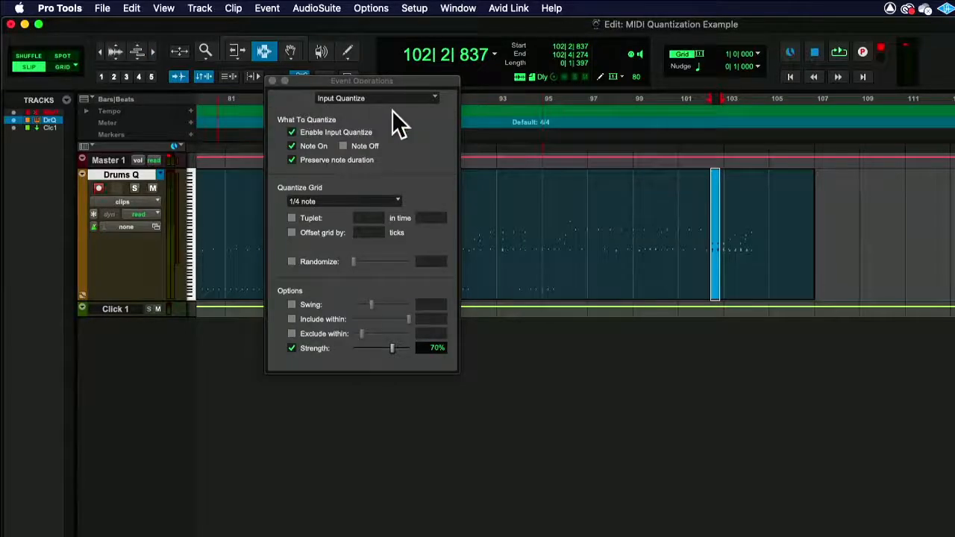
{"action": "left_click_drag", "start_coordinate": [351, 82], "coordinate": [497, 95]}
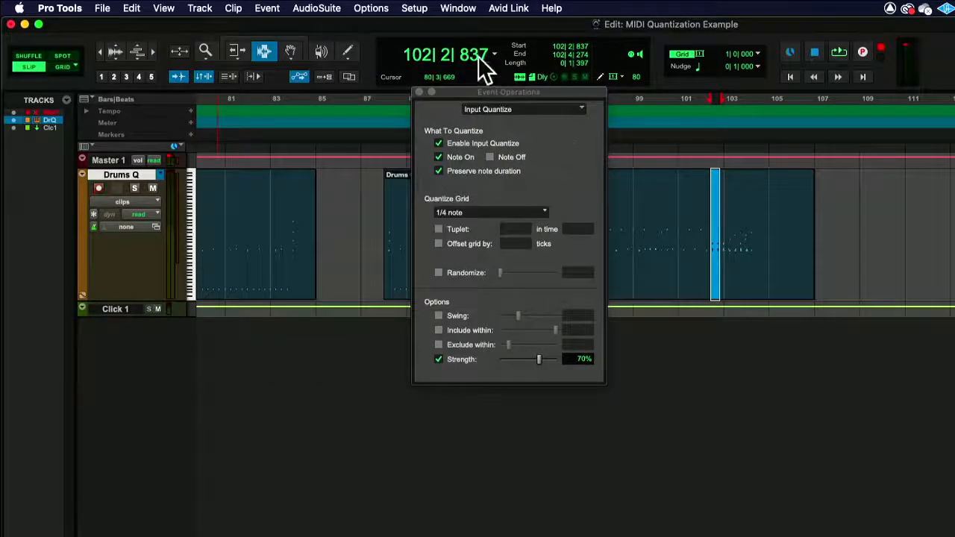
Zoom out until the whole Drums Q track with both Drums Q clips is visible
{"action": "left_click", "coordinate": [100, 51]}
{"action": "left_click", "coordinate": [99, 51]}
{"action": "left_click", "coordinate": [100, 49]}
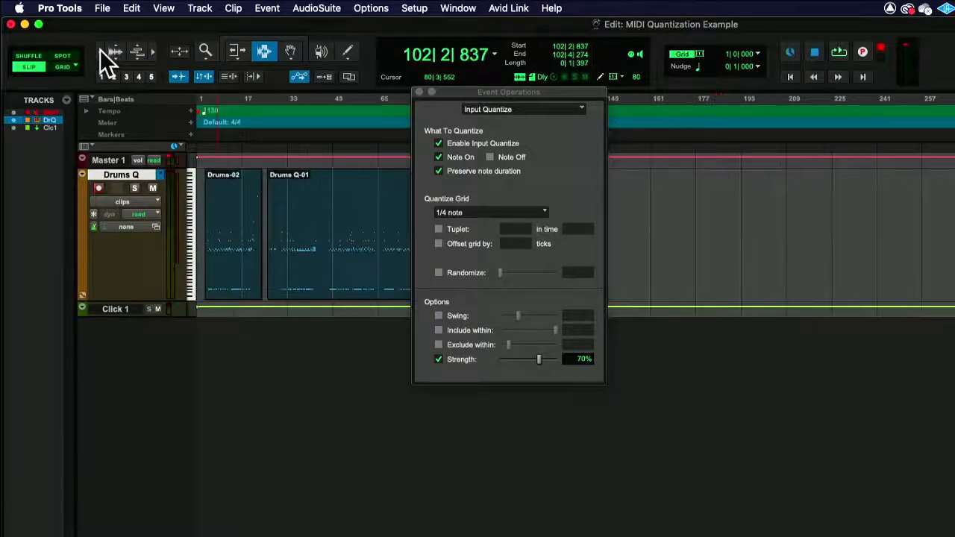
Close the Input Quantize settings window and place the insertion point after the last clip
{"action": "left_click_drag", "start_coordinate": [466, 90], "coordinate": [678, 96]}
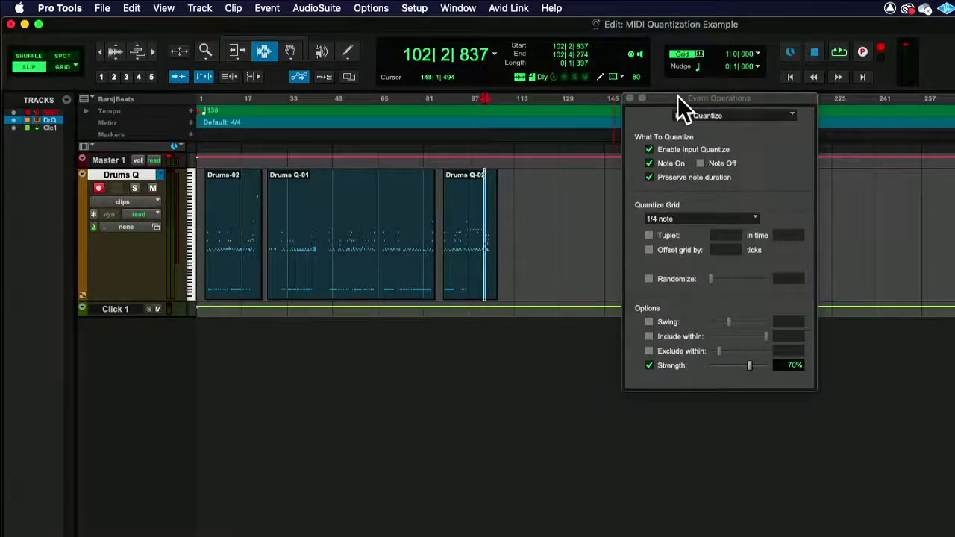
{"action": "left_click", "coordinate": [632, 98]}
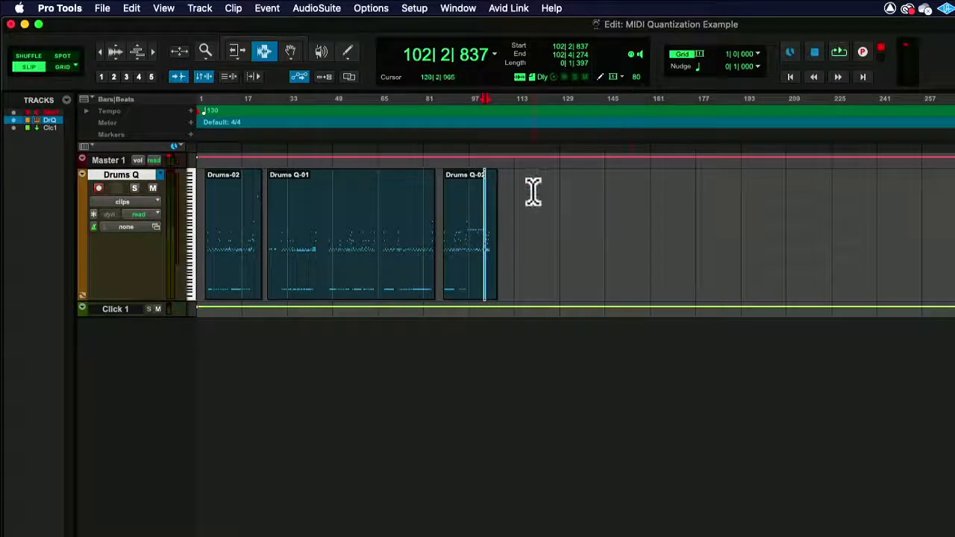
{"action": "left_click", "coordinate": [514, 207]}
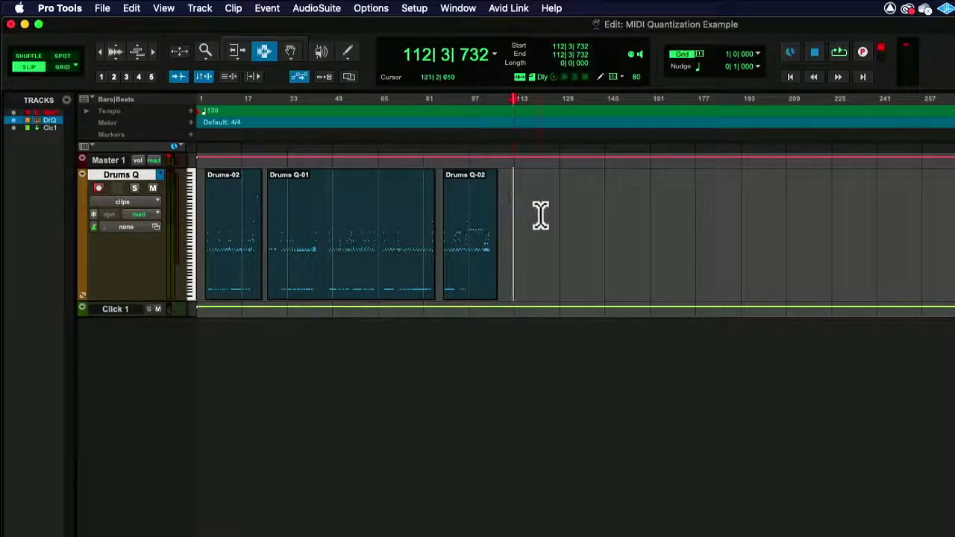